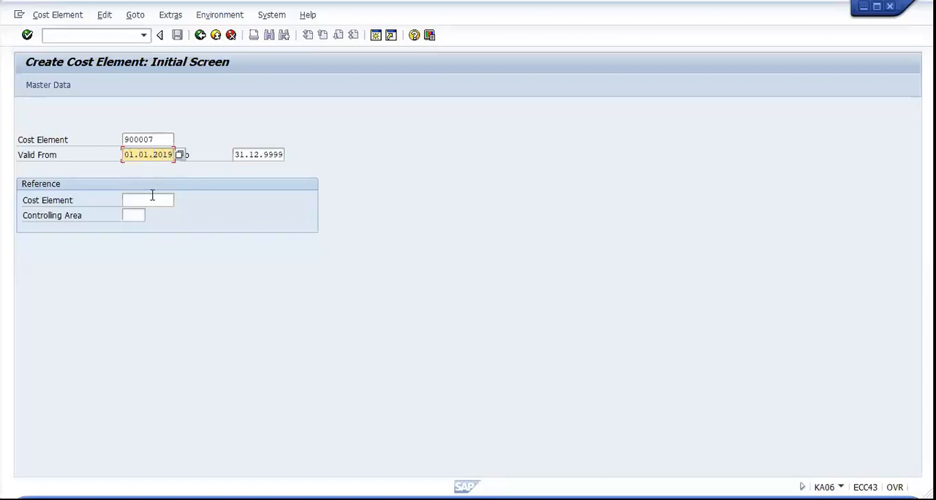
Open the basic data for cost element 900007 and enter WIP TOTAL COST as its name and description
key("Return")
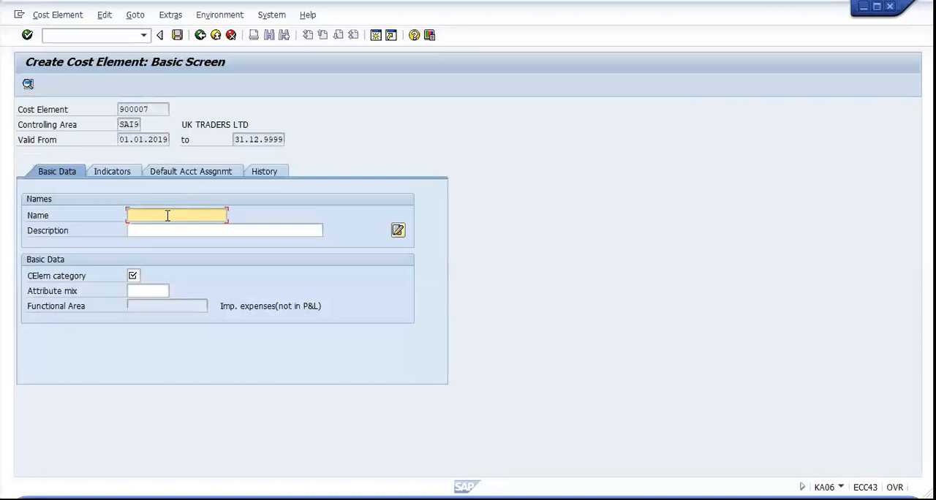
type("WIP TOTAL COST")
left_click_drag(200, 215, 124, 216)
key("ctrl+c")
left_click(131, 229)
key("ctrl+v")
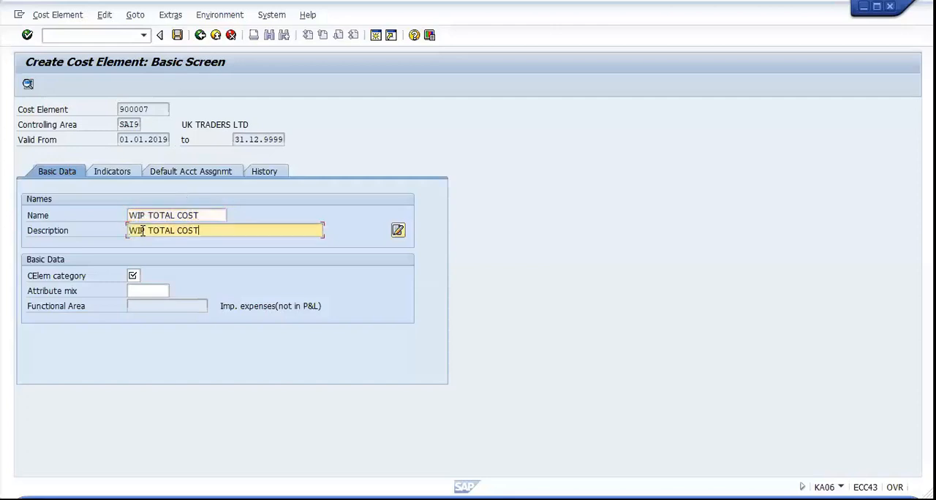
Assign cost element category 31, Order/project results analysis, to cost element 900007 and save it
left_click(136, 277)
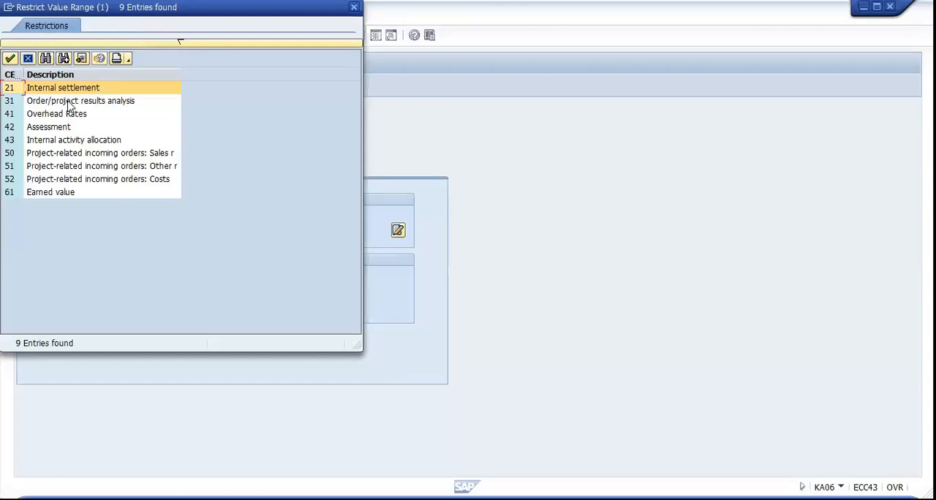
left_click(67, 102)
double_click(68, 101)
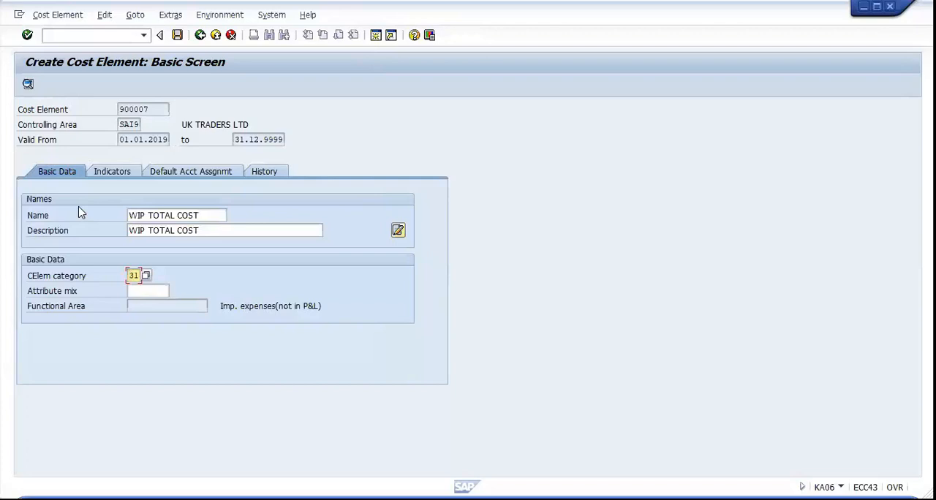
left_click(177, 35)
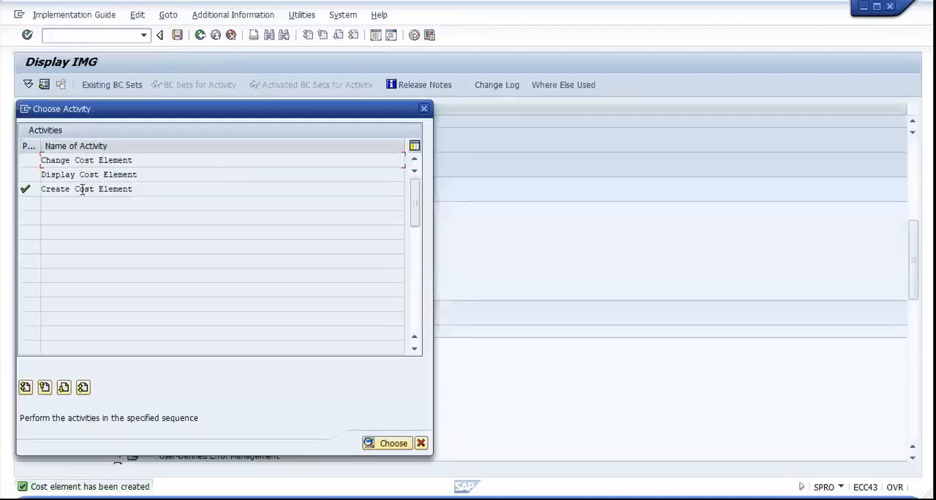
Start creating another cost element numbered 900008 and open its basic data
double_click(83, 189)
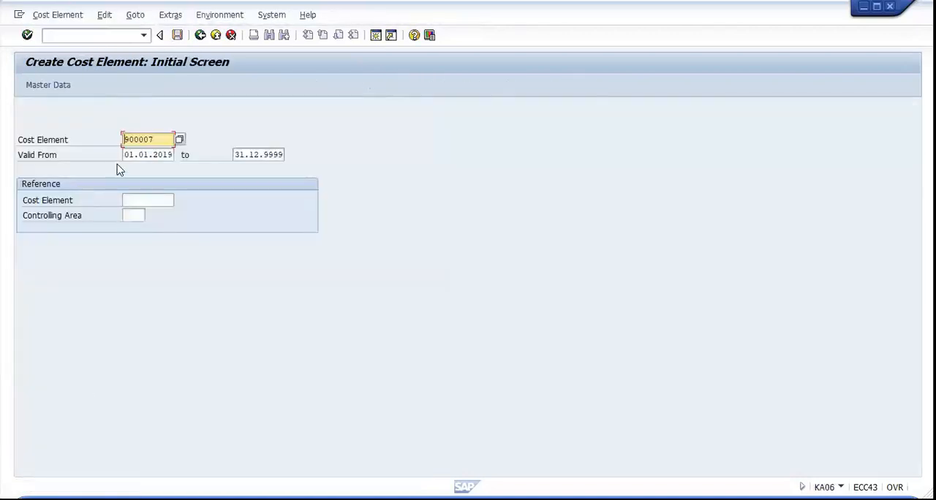
left_click(165, 137)
key("BackSpace")
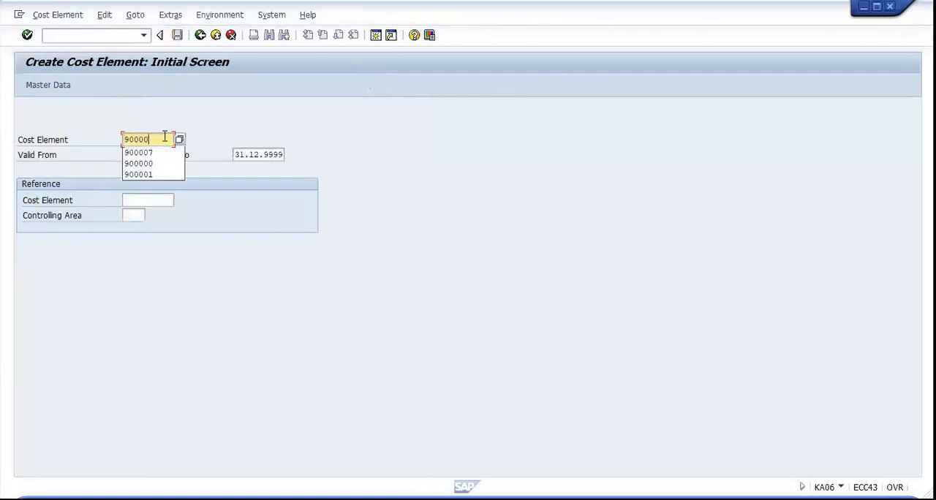
type("8")
key("Return")
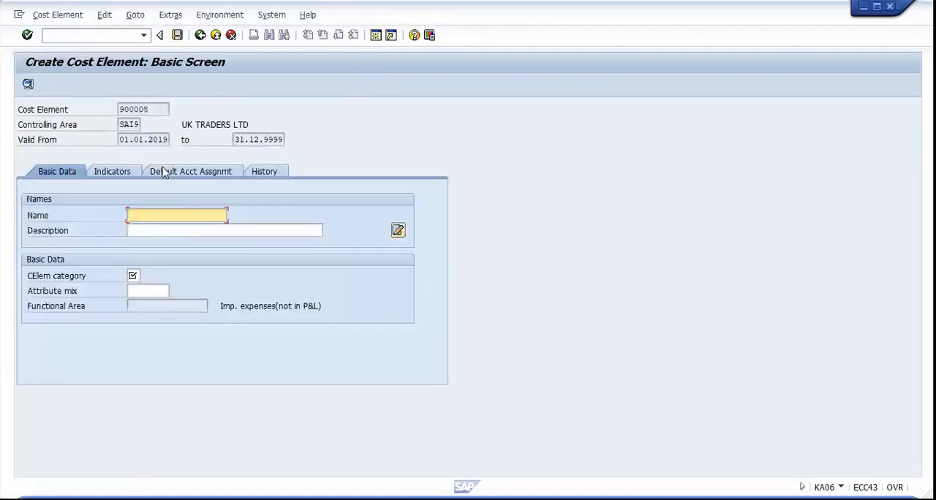
Name cost element 900008 WIP MATERIAL COST, reusing the previously entered WIP TOTAL COST name
left_click(168, 211)
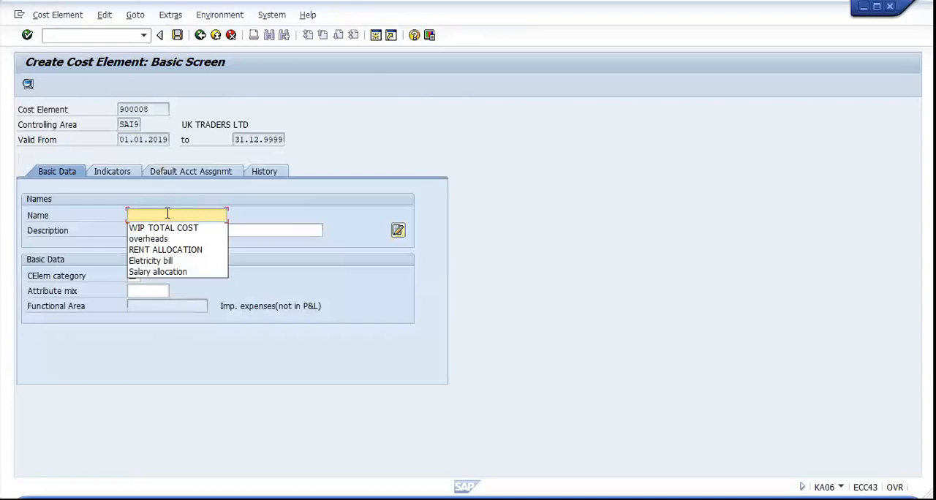
left_click(169, 226)
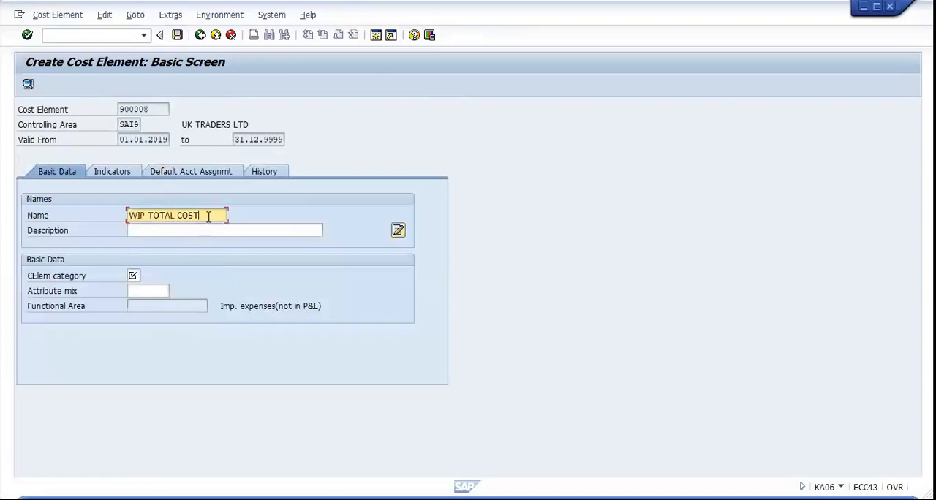
key("BackSpace")
key("BackSpace")
key("BackSpace")
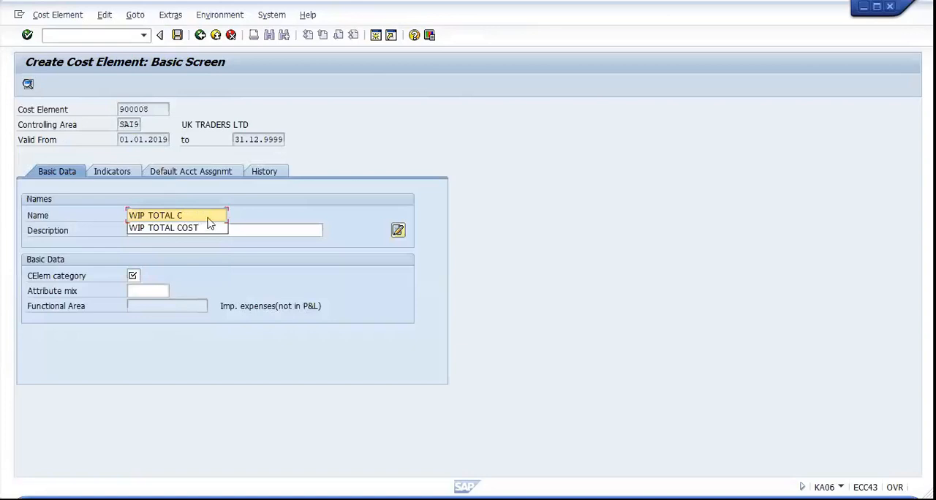
key("BackSpace")
key("BackSpace")
key("BackSpace")
key("BackSpace")
key("BackSpace")
key("BackSpace")
key("BackSpace")
type("MAT")
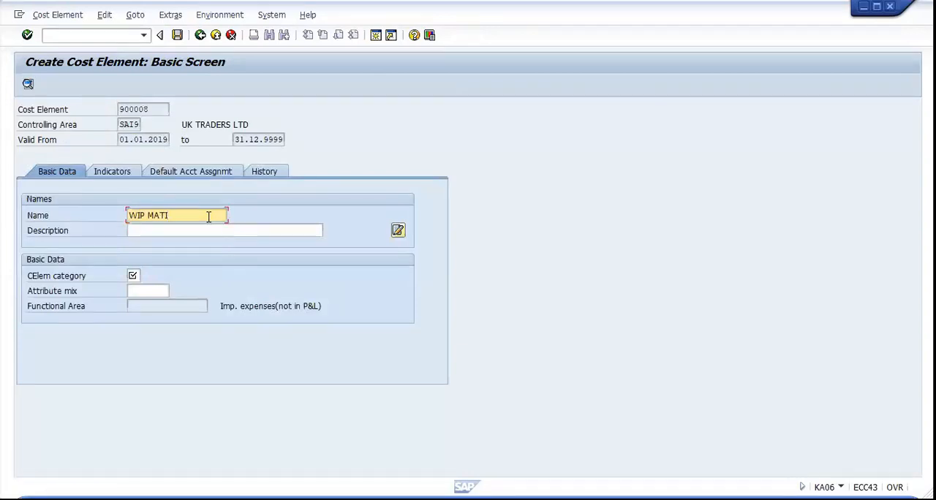
type("ERIAL COST")
Copy the WIP MATERIAL COST name into the description of cost element 900008
left_click_drag(222, 216, 117, 223)
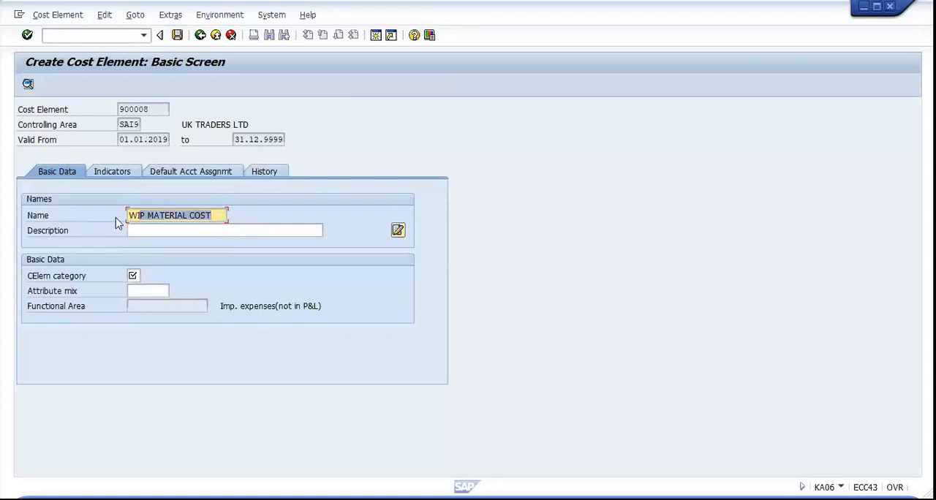
left_click(139, 228)
key("ctrl+v")
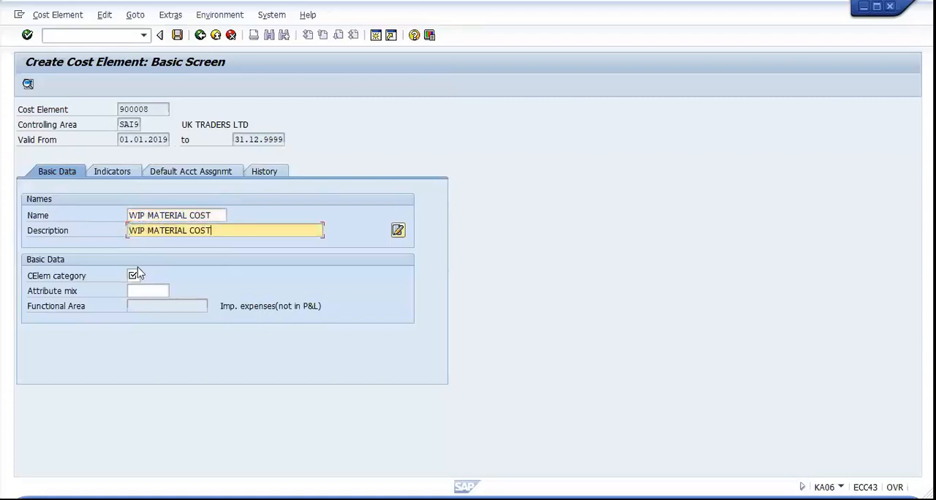
Set the cost element category of 900008 to 31 and save the cost element
left_click(136, 275)
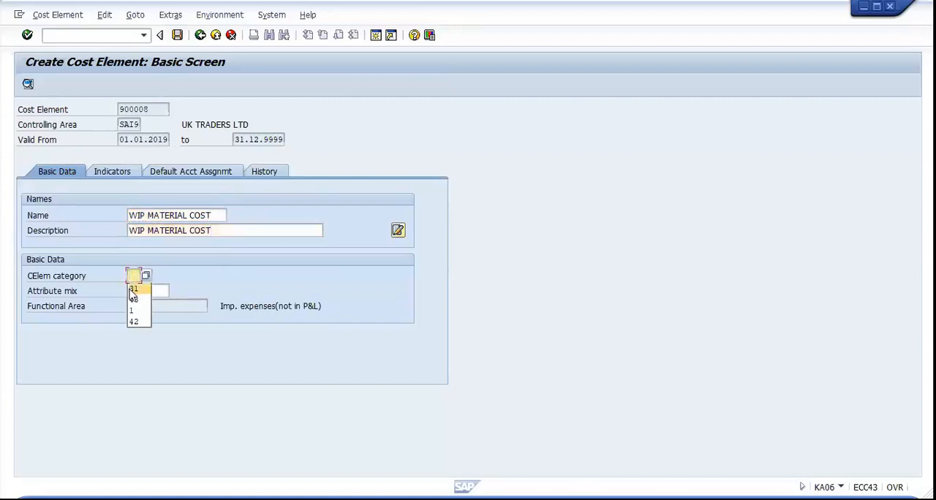
left_click(132, 290)
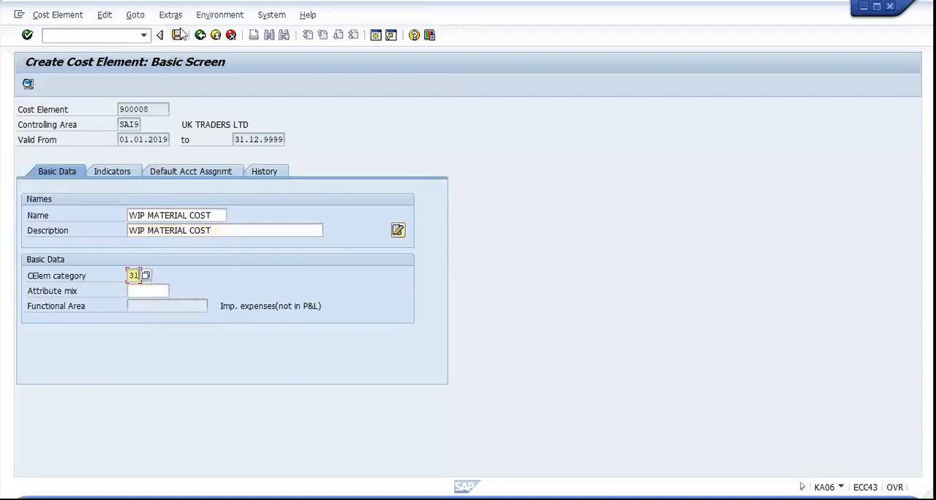
left_click(179, 35)
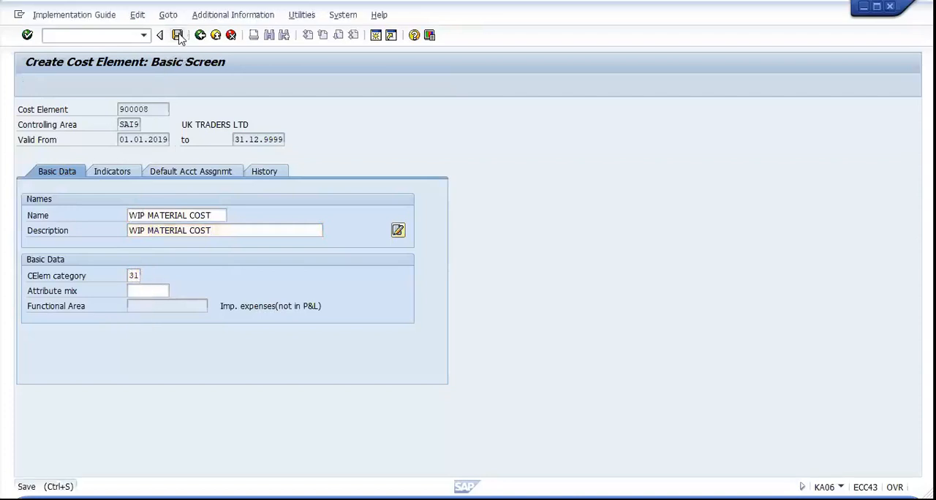
left_click(179, 35)
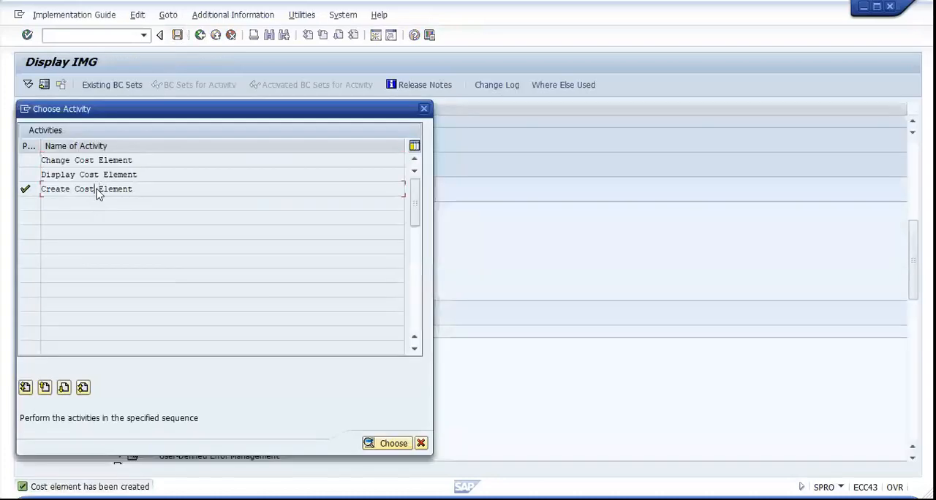
Start creating a further cost element numbered 900009 and open its basic data
double_click(97, 189)
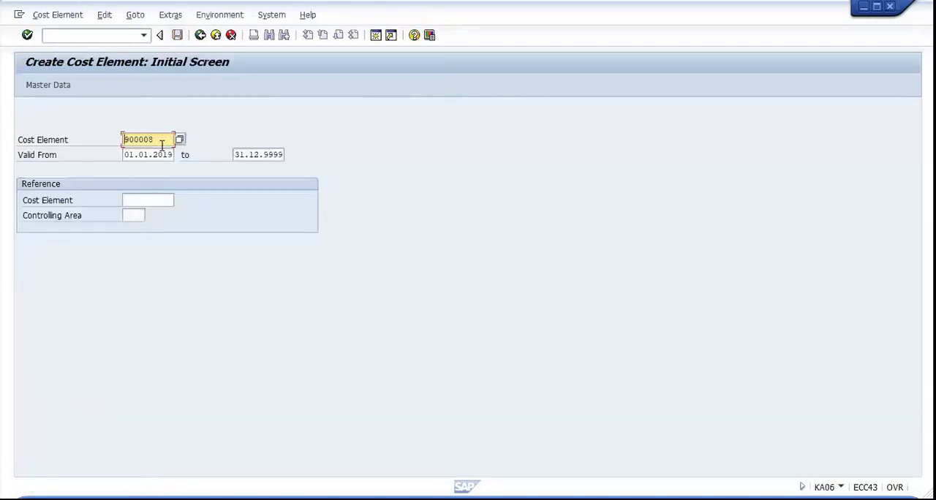
key("BackSpace")
type("9")
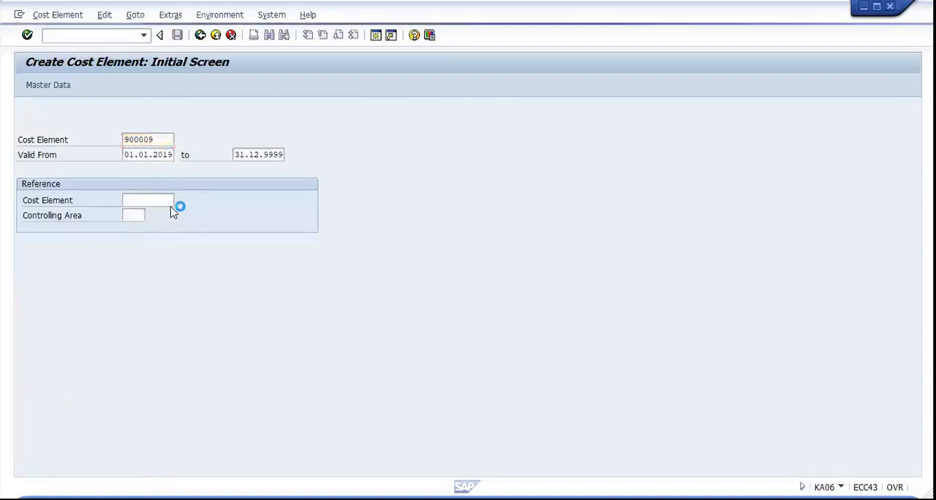
key("Return")
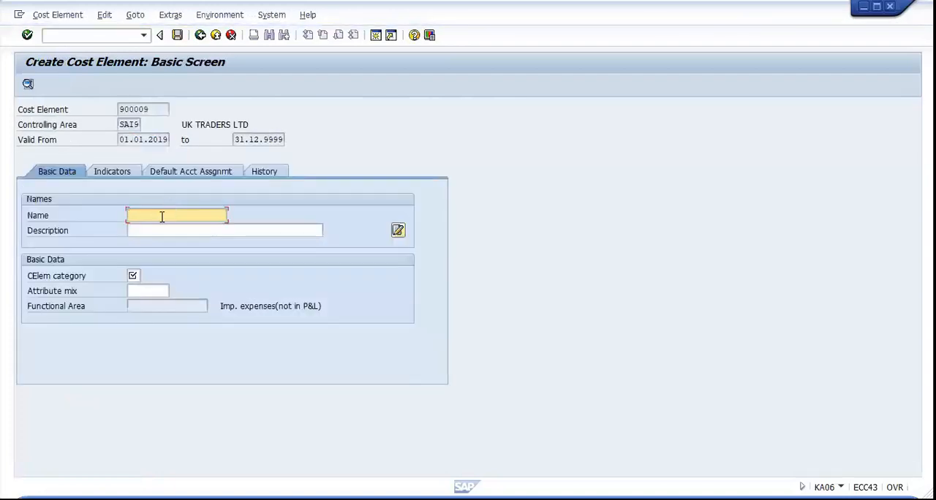
Name cost element 900009 WIP SECONDRY COST, reusing the previously entered WIP MATERIAL COST name
left_click(162, 217)
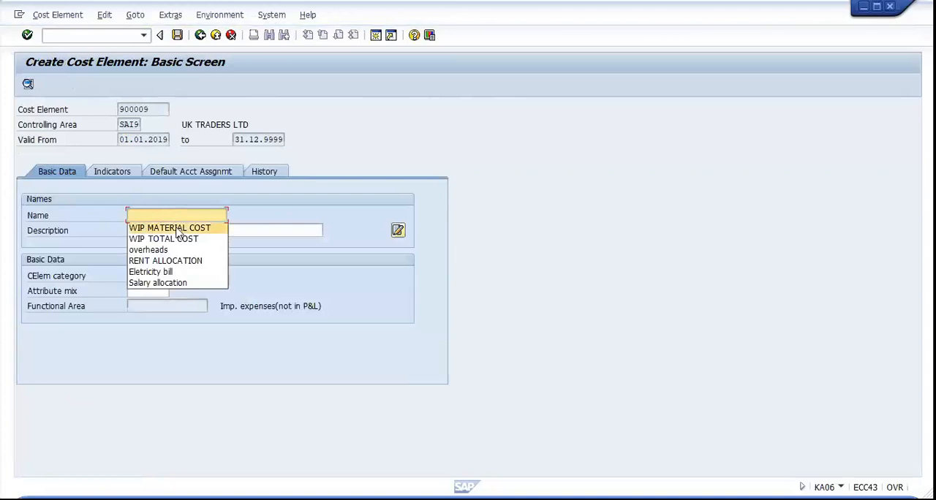
left_click(180, 226)
left_click(186, 218)
key("BackSpace")
key("BackSpace")
key("BackSpace")
key("BackSpace")
key("BackSpace")
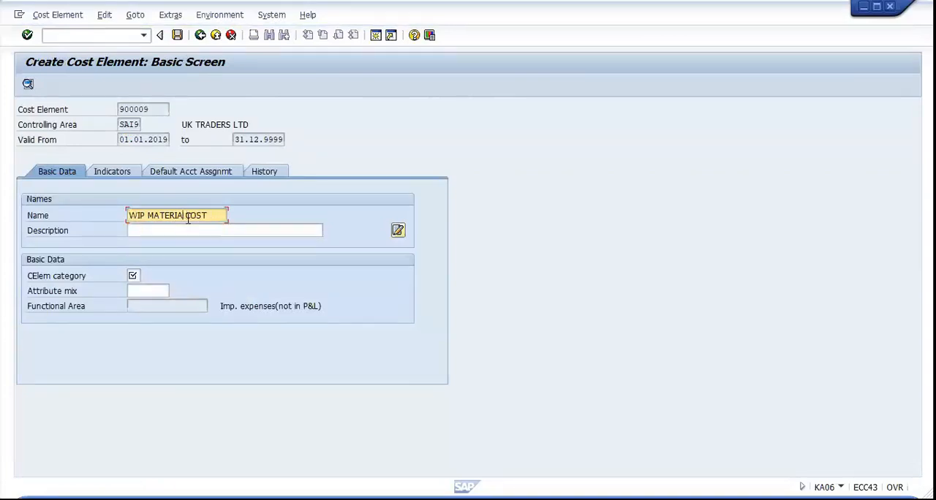
key("BackSpace")
key("BackSpace")
key("BackSpace")
type("SECONDRY COST")
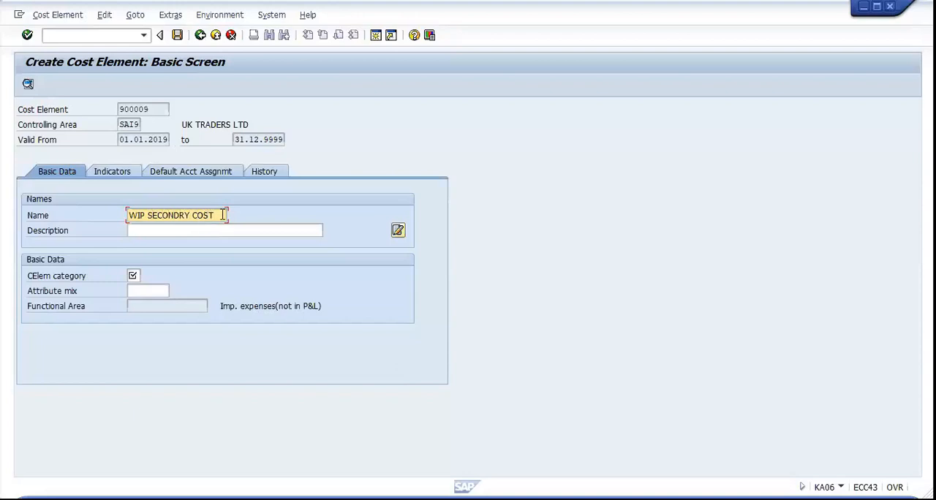
Copy the WIP SECONDRY COST name into the description of cost element 900009
left_click_drag(227, 214, 127, 216)
key("ctrl+c")
left_click(137, 230)
key("ctrl+v")
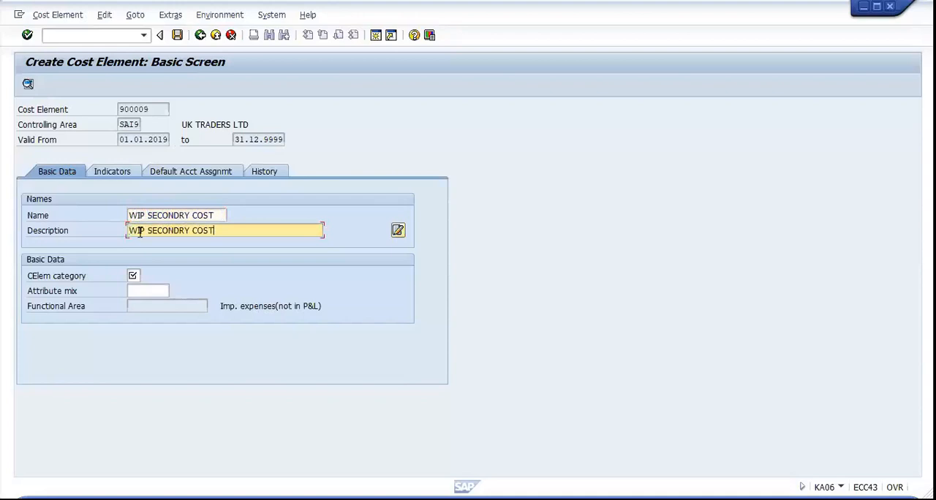
Set category 31 for cost element 900009, save it, and close the activity selection
left_click(133, 275)
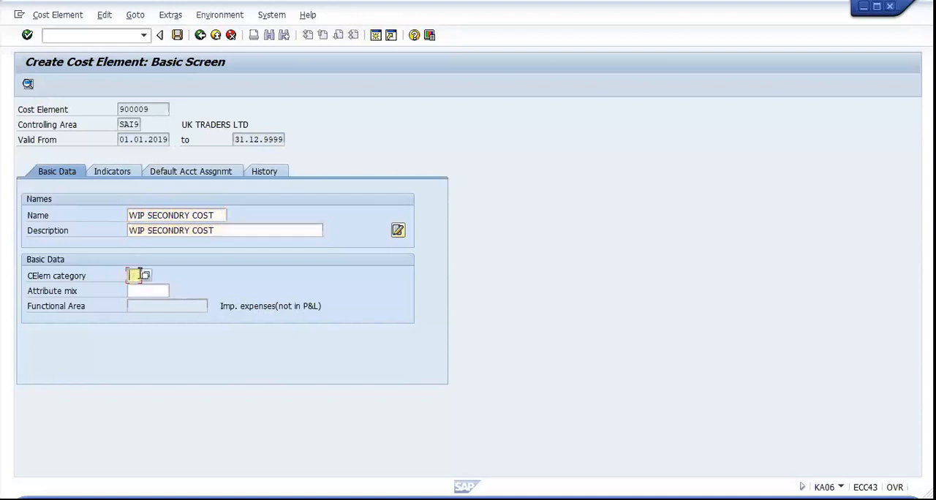
left_click(135, 287)
left_click(177, 35)
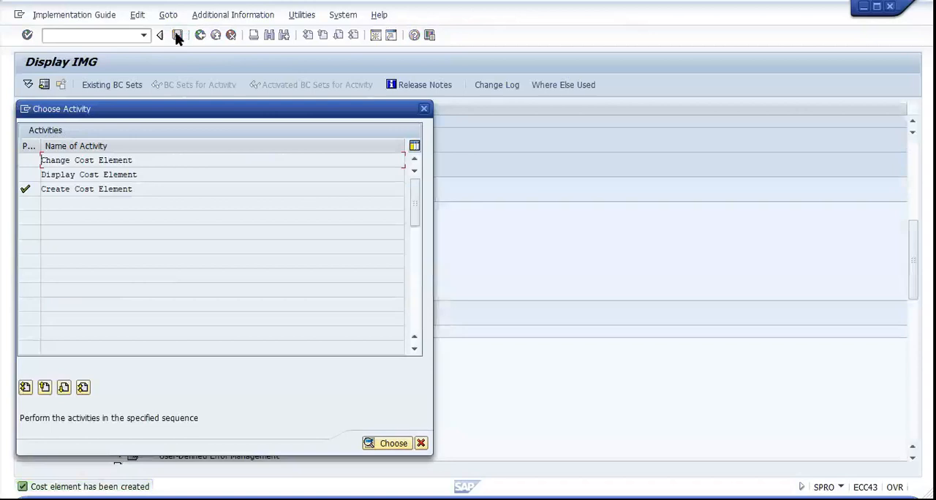
left_click(424, 110)
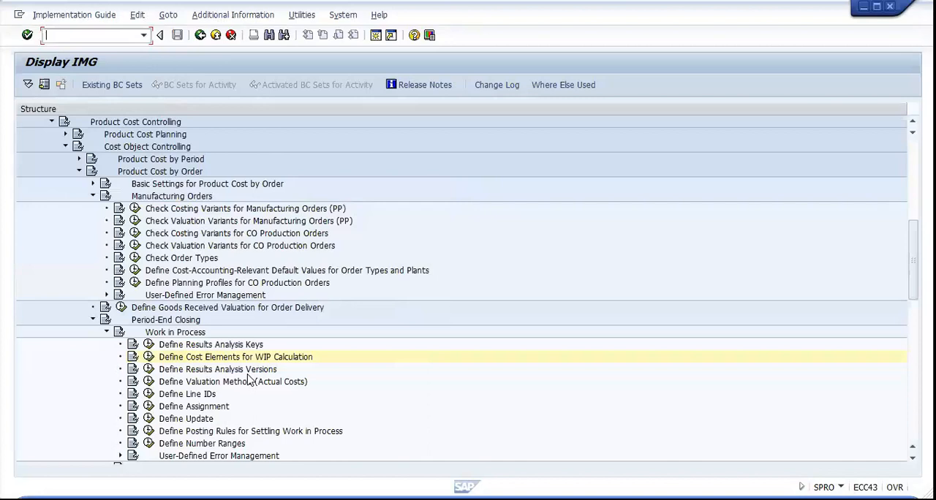
Open Define Results Analysis Versions under Work in Process and start a new entry
left_click(155, 369)
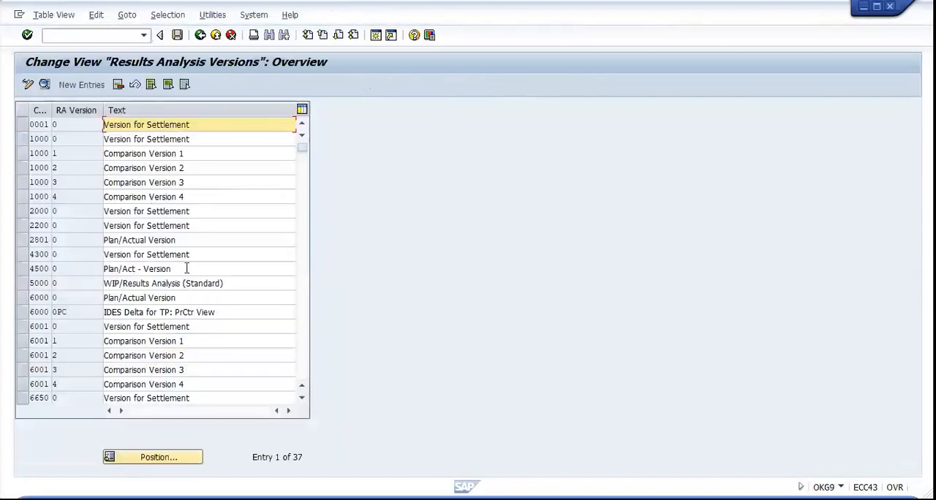
left_click(87, 84)
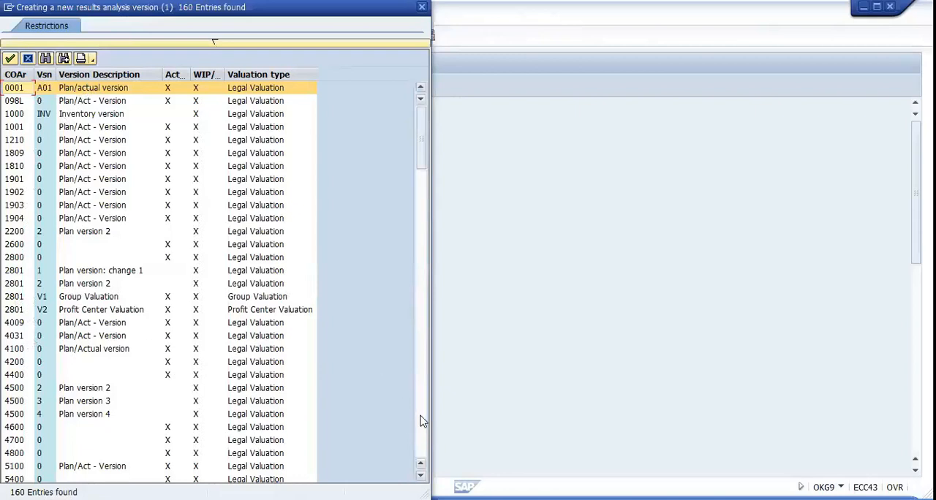
Choose controlling area SAI9, version 0 (Plan/Act - Version), for the new results analysis version
key("Down")
key("Down")
key("Down")
key("Down")
key("Down")
key("Down")
key("Down")
key("Down")
key("Down")
key("Down")
key("Down")
key("Down")
key("Down")
key("Down")
key("Down")
key("Down")
key("Down")
key("Down")
key("Down")
key("Down")
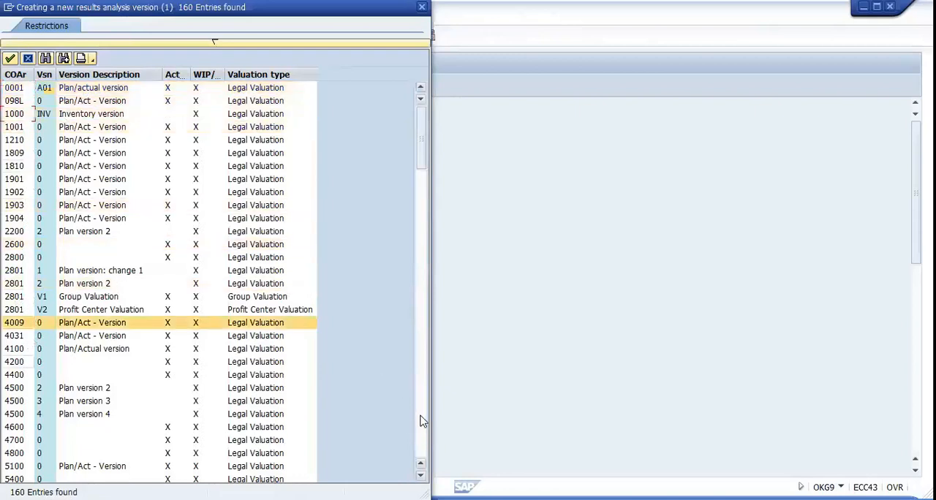
key("Down")
key("Down")
key("Down")
key("Down")
key("Down")
key("Down")
key("Down")
key("Down")
key("Down")
key("Down")
key("Down")
key("Down")
key("Down")
key("Down")
key("Down")
key("Down")
key("Down")
key("Down")
key("Down")
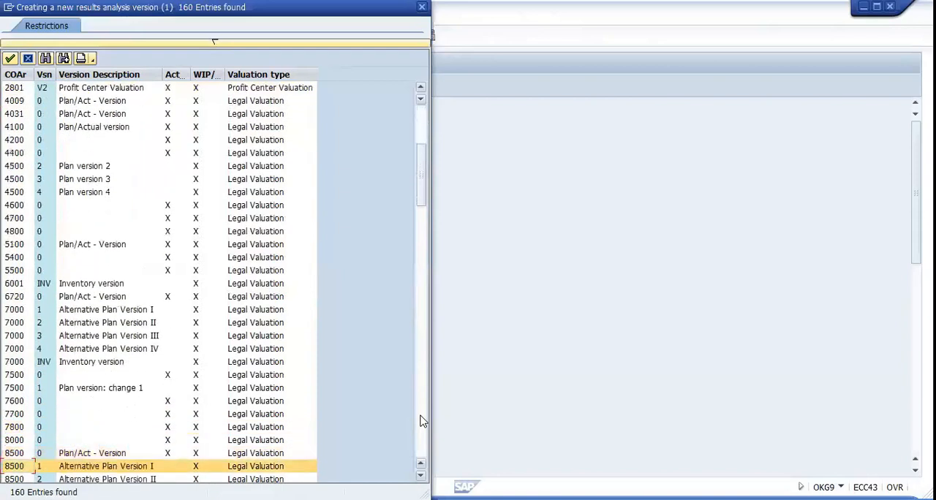
key("Down")
key("Down")
key("Down")
key("Down")
key("Down")
key("Down")
key("Down")
key("Down")
key("Down")
key("Down")
key("Down")
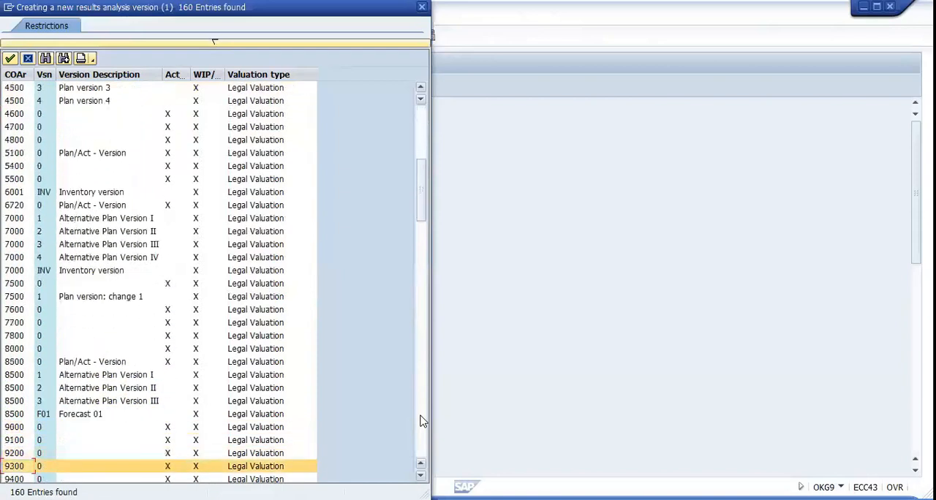
key("Down")
key("Down")
key("Down")
key("Down")
key("Down")
key("Down")
key("Down")
key("Down")
key("Down")
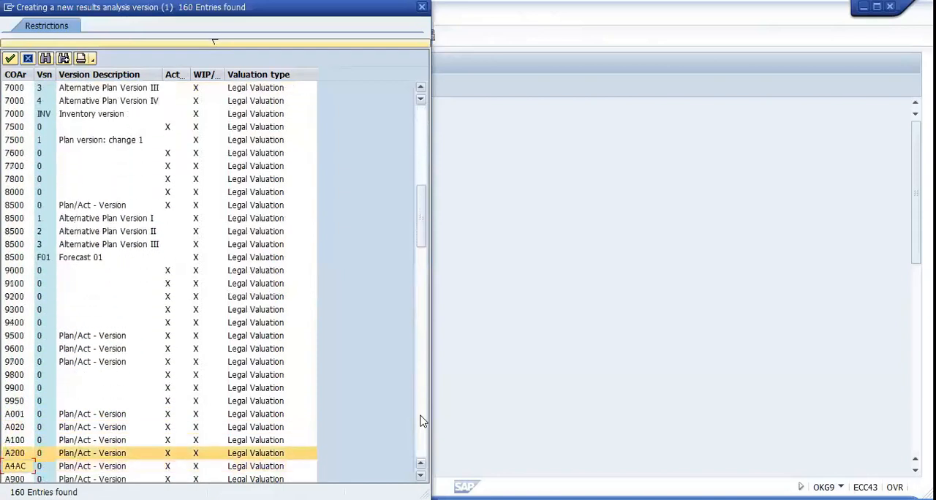
key("Down")
key("Down")
key("Down")
key("Down")
key("Down")
key("Down")
key("Down")
key("Down")
key("Down")
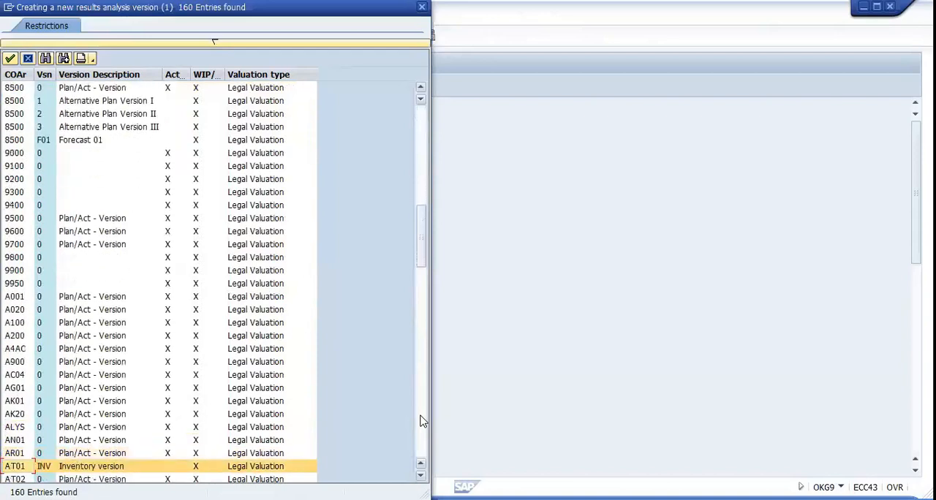
key("Down")
key("Down")
key("Down")
key("Down")
key("Down")
key("Down")
key("Down")
key("Down")
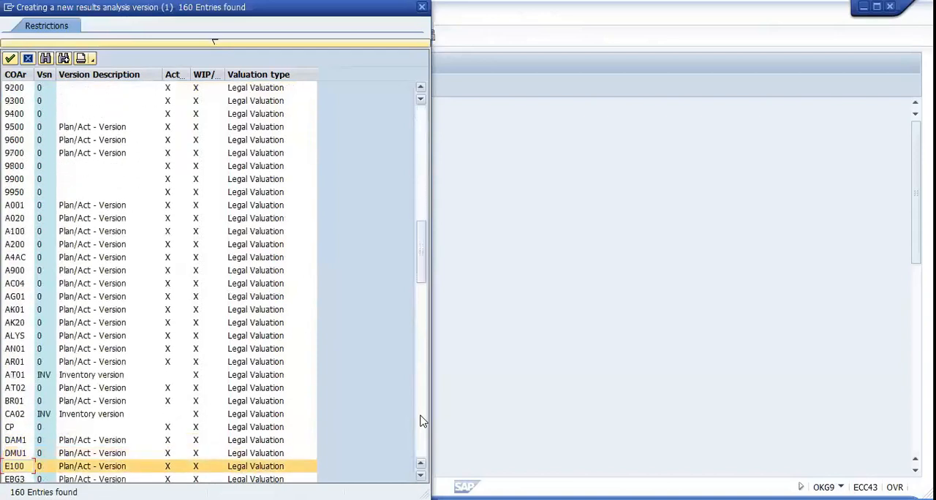
key("Down")
key("Down")
key("Down")
key("Down")
key("Down")
key("Down")
key("Down")
key("Down")
key("Down")
key("Down")
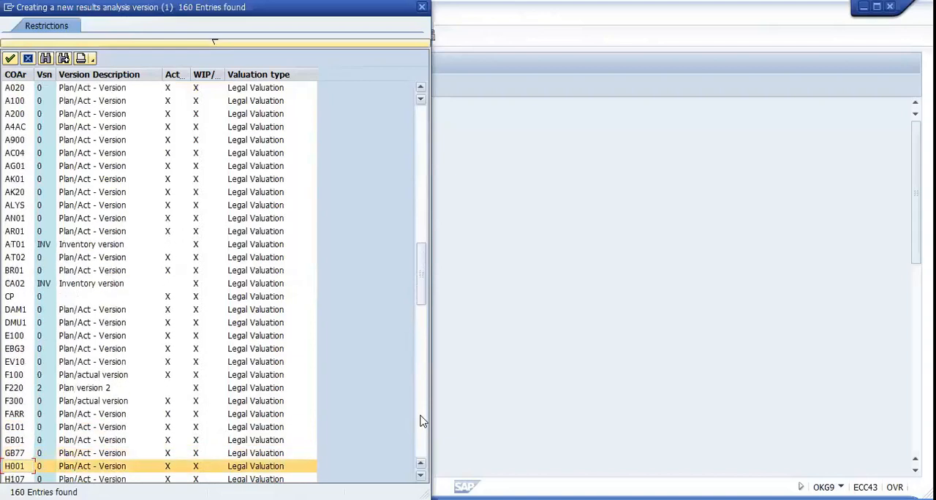
key("Down")
key("Down")
key("Down")
key("Down")
key("Down")
key("Down")
key("Down")
key("Down")
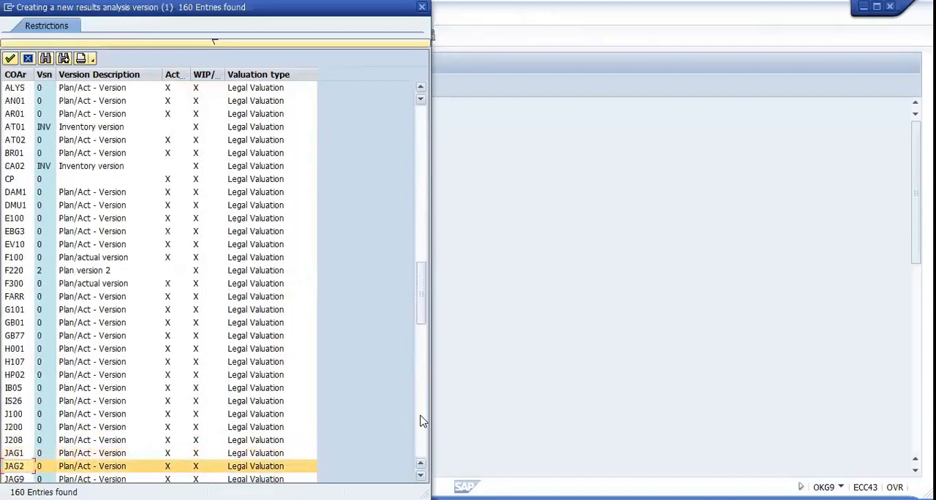
key("Down")
key("Down")
key("Down")
key("Down")
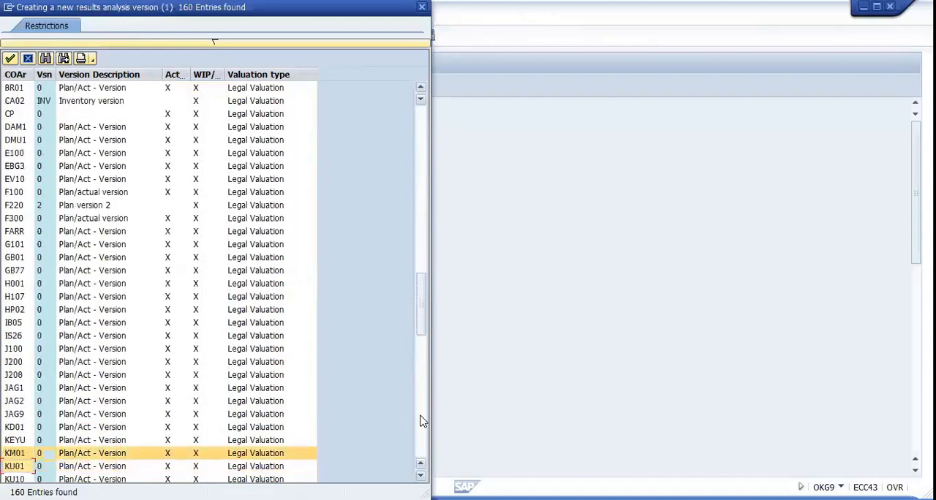
key("Down")
key("Down")
key("Down")
key("Down")
key("Down")
key("Down")
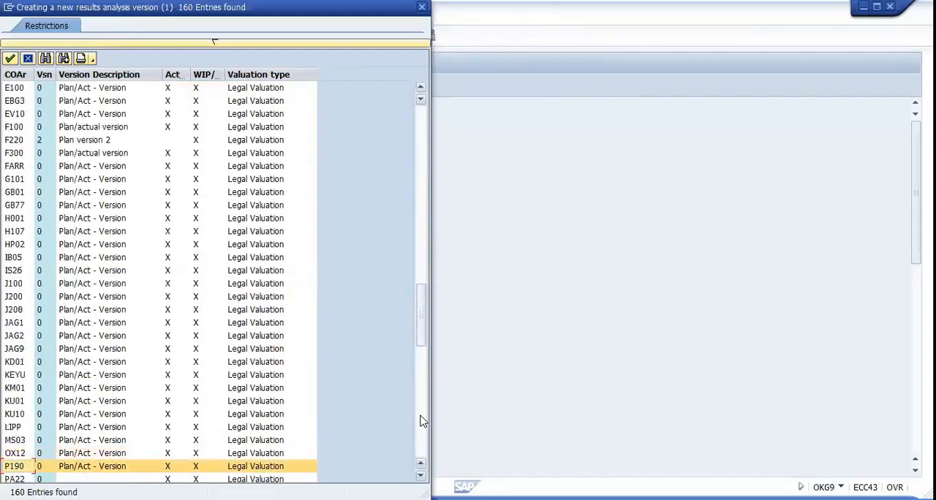
key("Down")
key("Down")
key("Down")
key("Down")
key("Down")
key("Down")
key("Down")
key("Down")
key("Down")
key("Down")
key("Down")
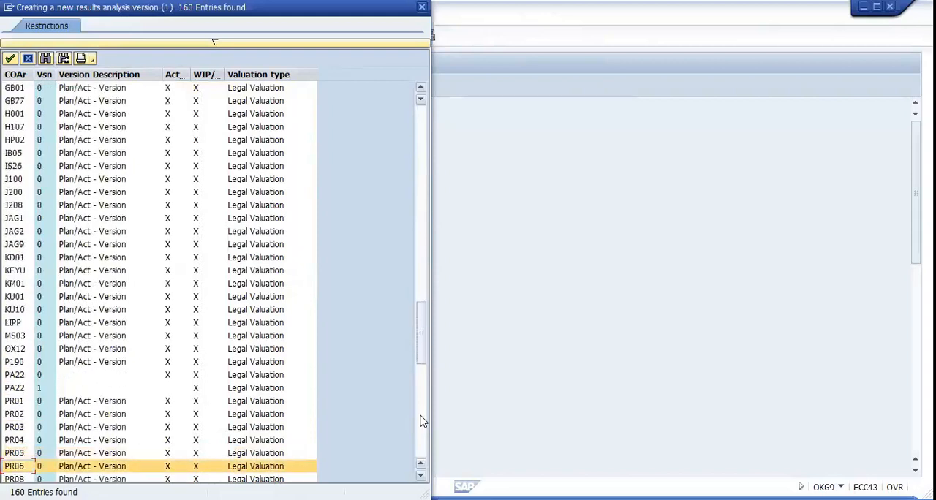
key("Down")
key("Down")
key("Down")
key("Down")
key("Down")
key("Down")
key("Down")
key("Down")
key("Down")
key("Down")
key("Down")
key("Down")
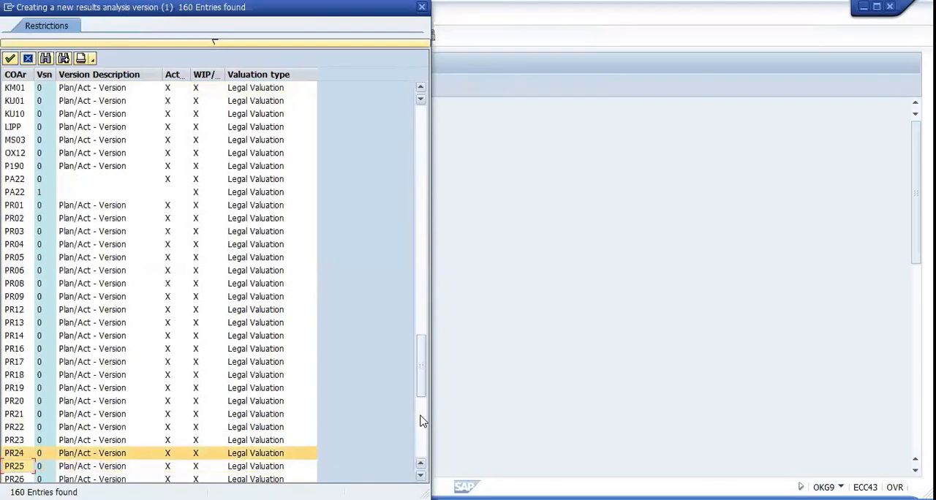
key("Down")
key("Down")
key("Down")
key("Down")
key("Down")
key("Down")
key("Down")
key("Down")
key("Down")
key("Down")
key("Down")
key("Down")
key("Down")
key("Down")
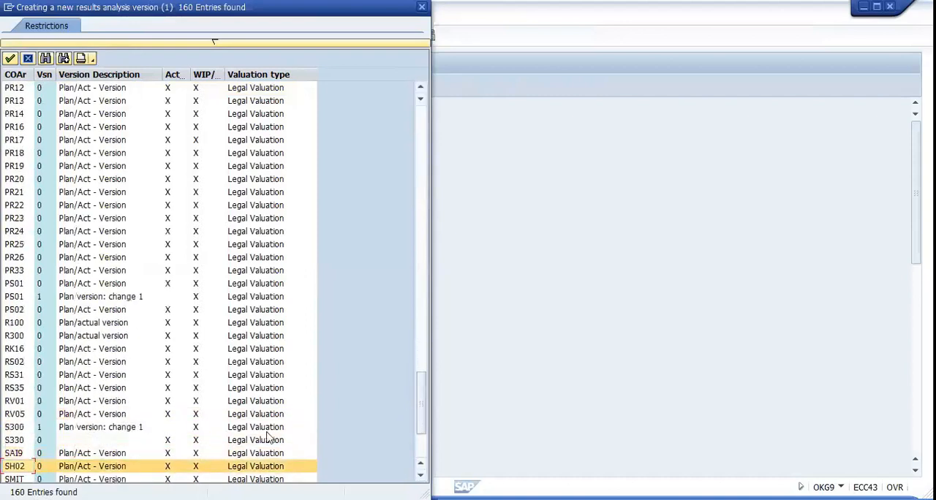
left_click(87, 453)
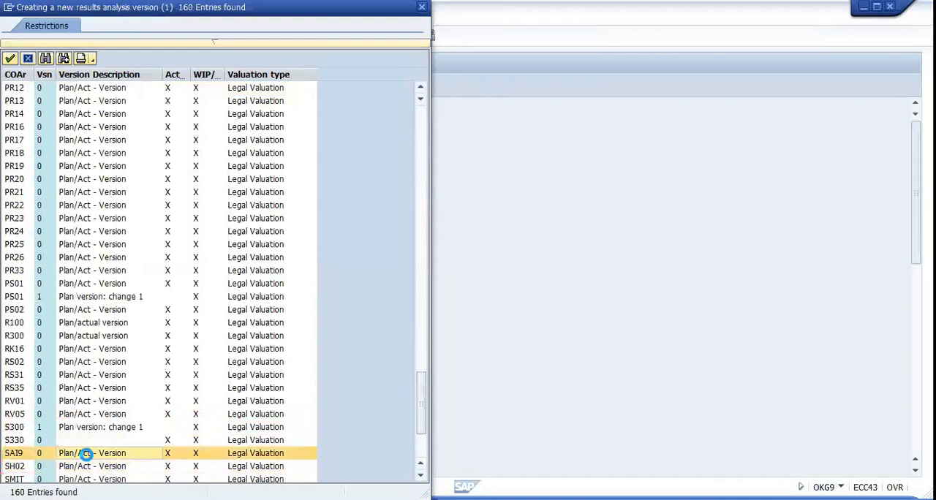
double_click(86, 453)
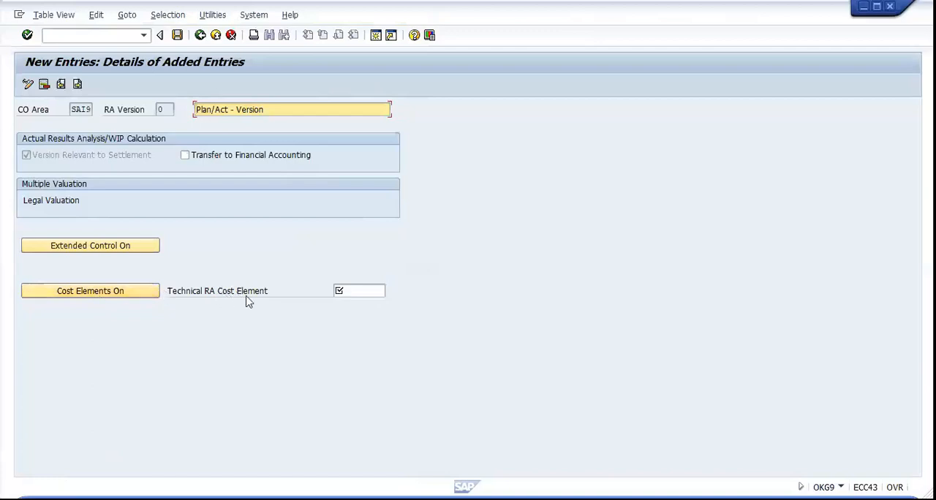
Assign 900007 WIP TOTAL COST as the technical RA cost element of the new version
left_click(374, 291)
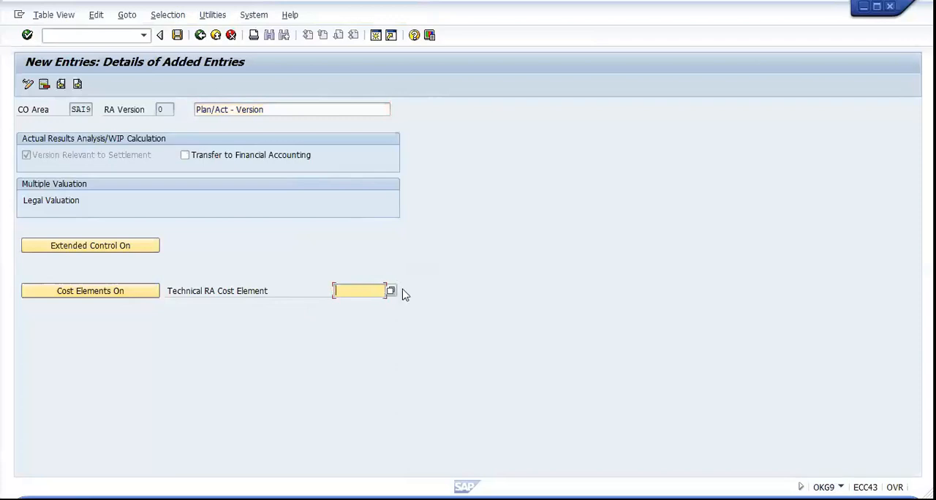
left_click(390, 291)
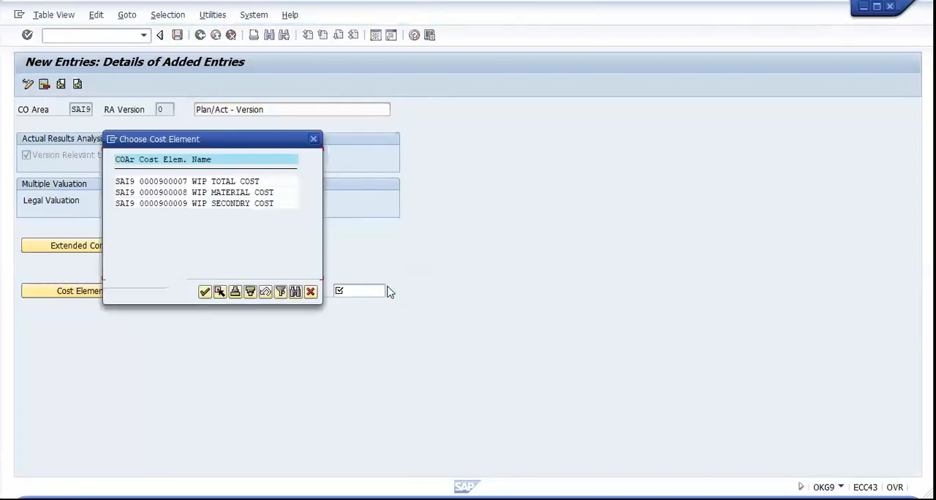
double_click(170, 182)
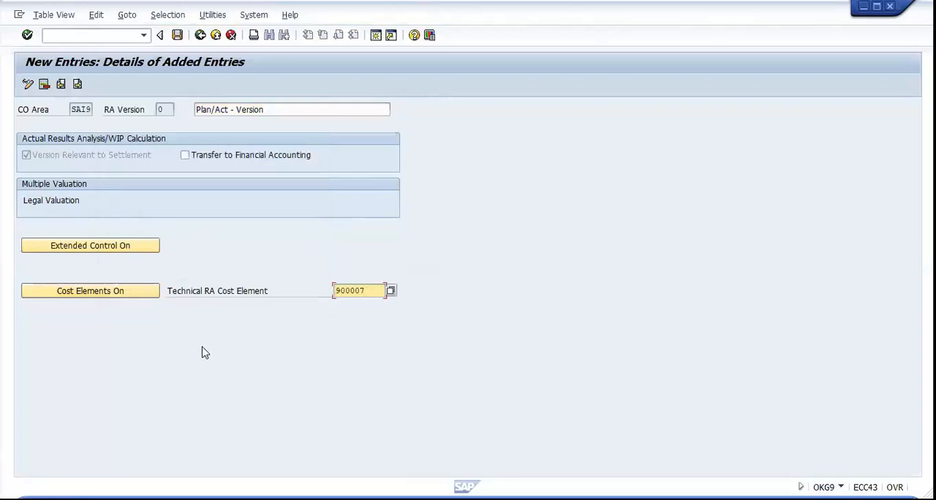
key("Return")
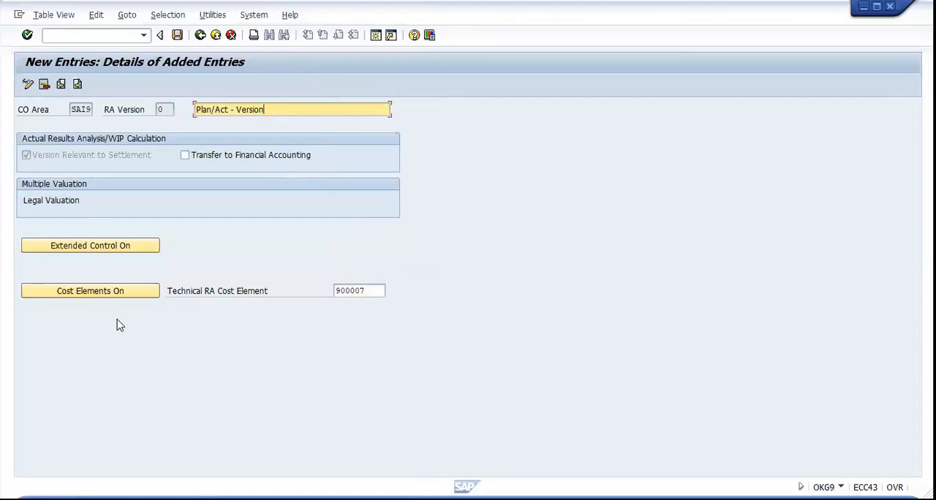
Turn on extended control for the SAI9 version and review its settings, including planned results analysis
left_click(95, 247)
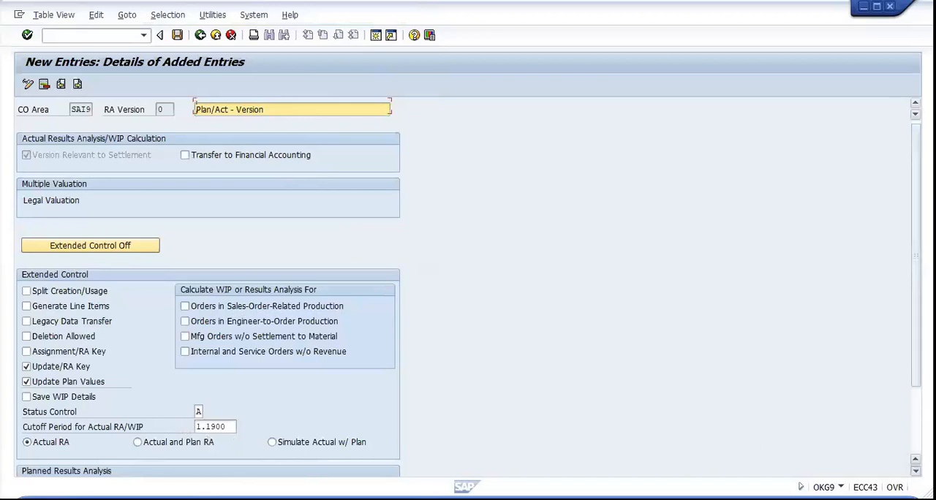
left_click(915, 471)
left_click(915, 471)
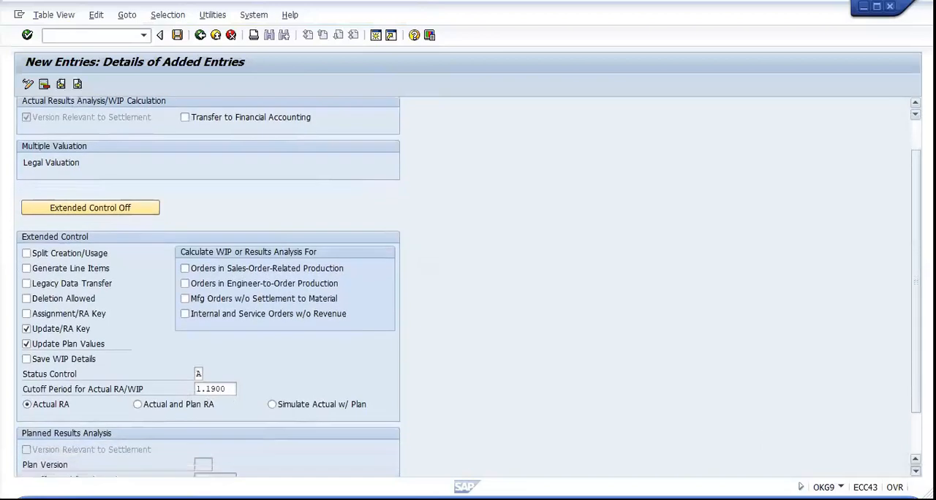
left_click(915, 471)
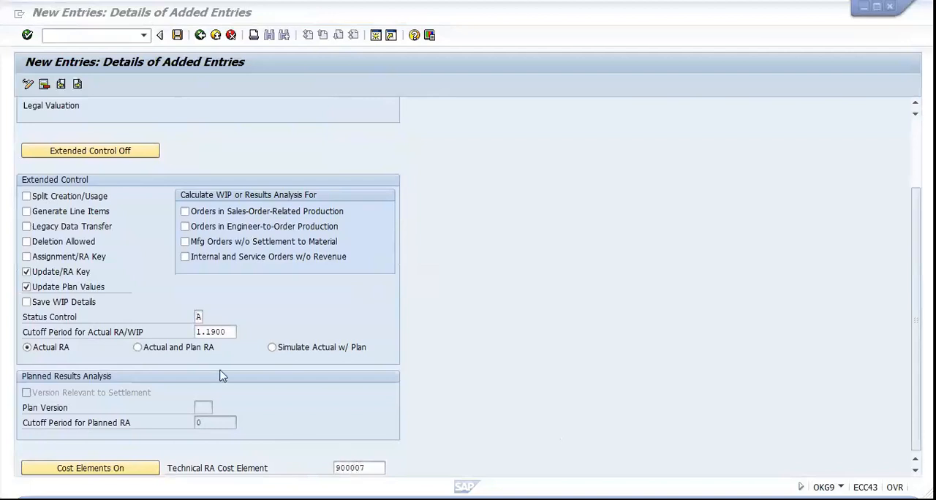
Save the results analysis version under the proposed ENGLAND STOCK customizing request and return to the implementation guide
left_click(177, 35)
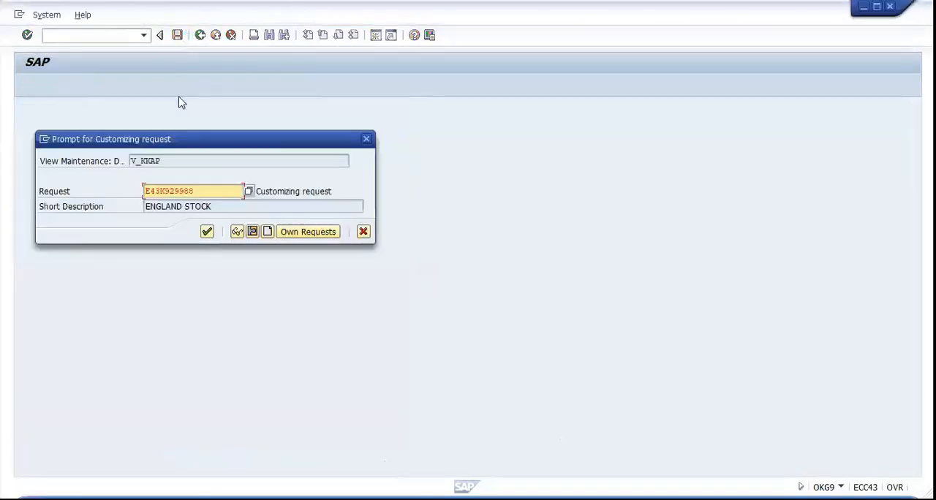
left_click(205, 233)
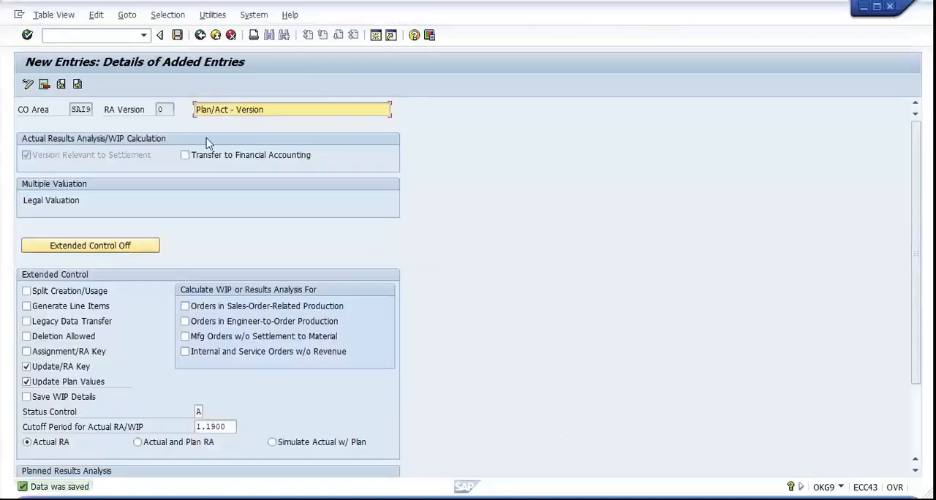
left_click(200, 35)
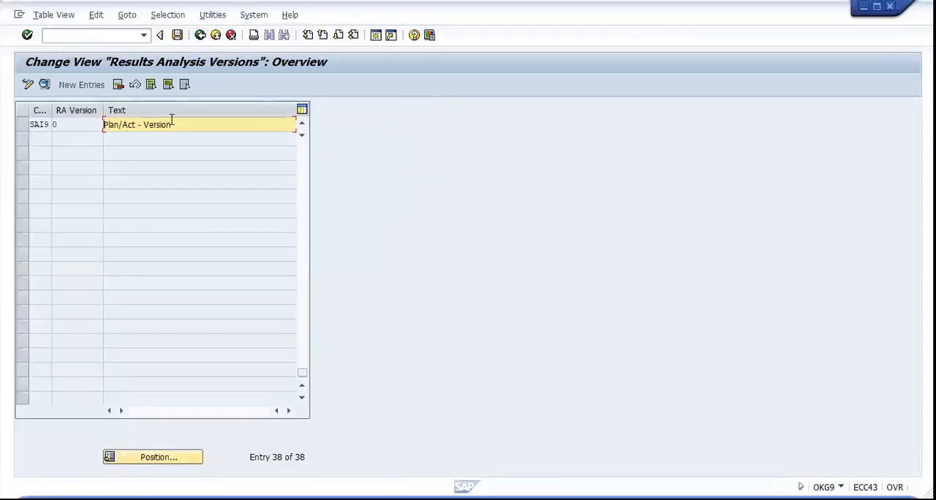
left_click(200, 35)
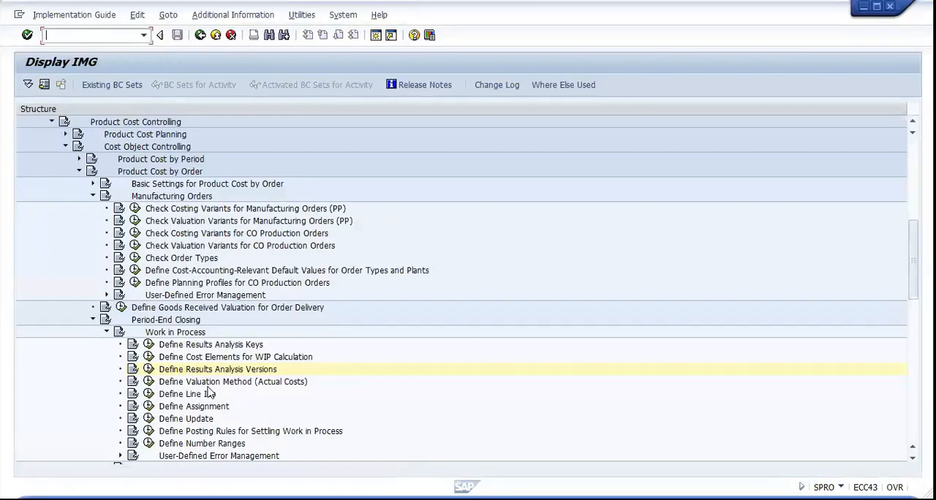
Open Define Valuation Method (Actual Costs) and start a new entry that valuates WIP at actual costs
left_click(149, 382)
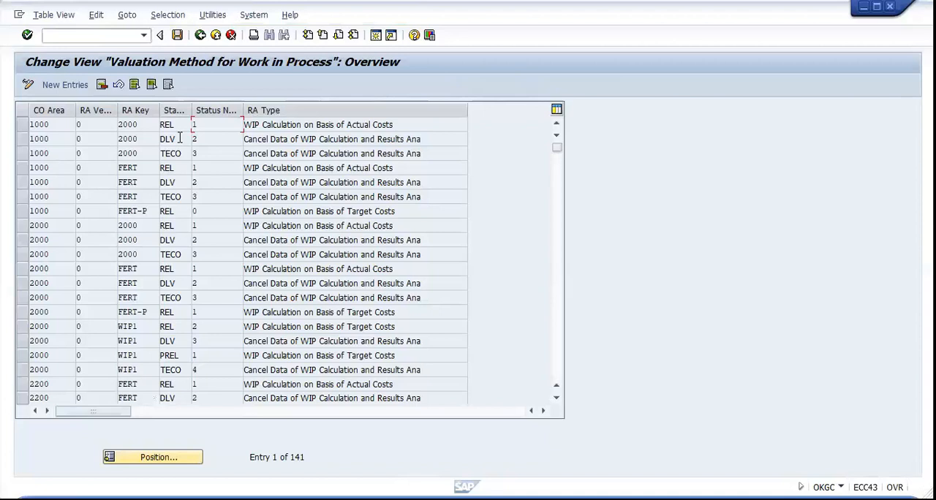
left_click(67, 87)
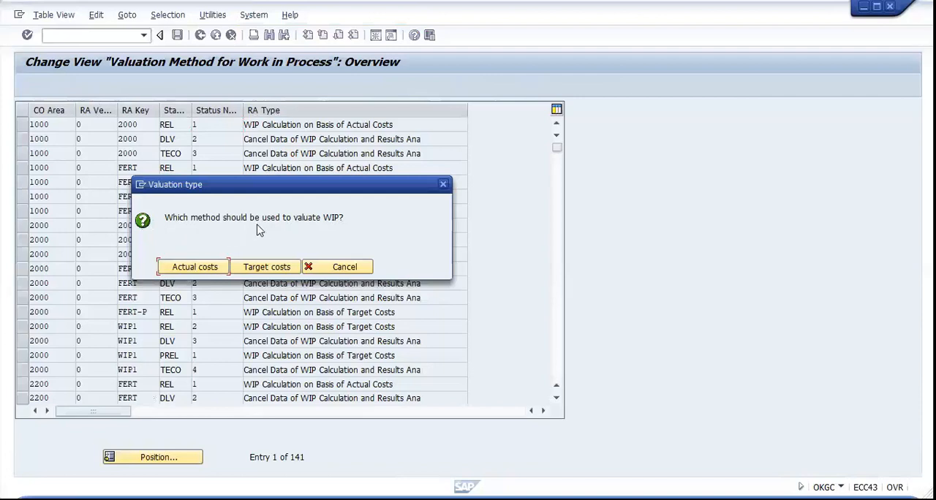
left_click(192, 268)
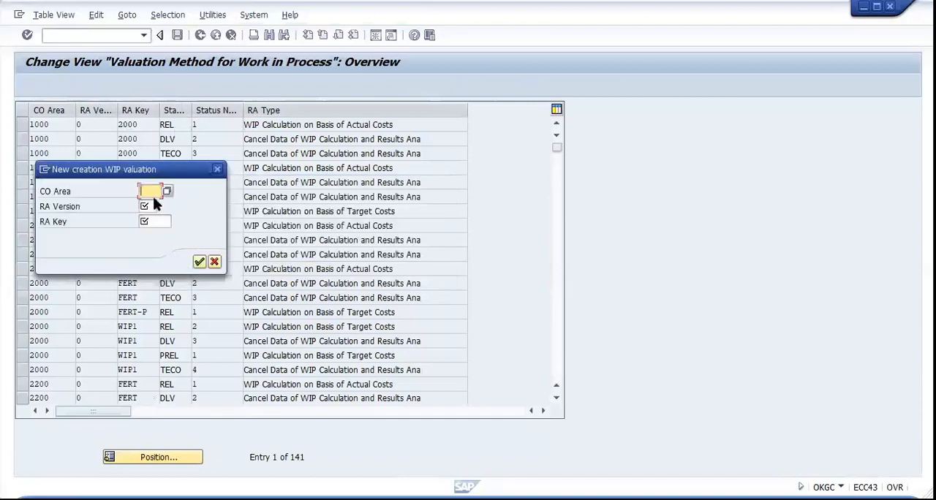
Create the WIP valuation for CO area SAI9, RA version 0 and RA key 000005
type("SAI9")
left_click(146, 206)
type("0")
left_click(151, 219)
type("000005")
left_click(199, 262)
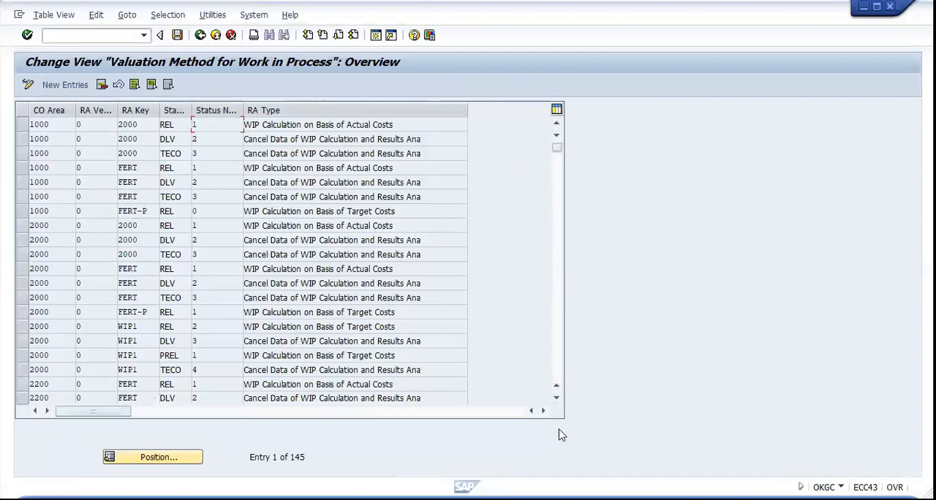
key("alt+Tab")
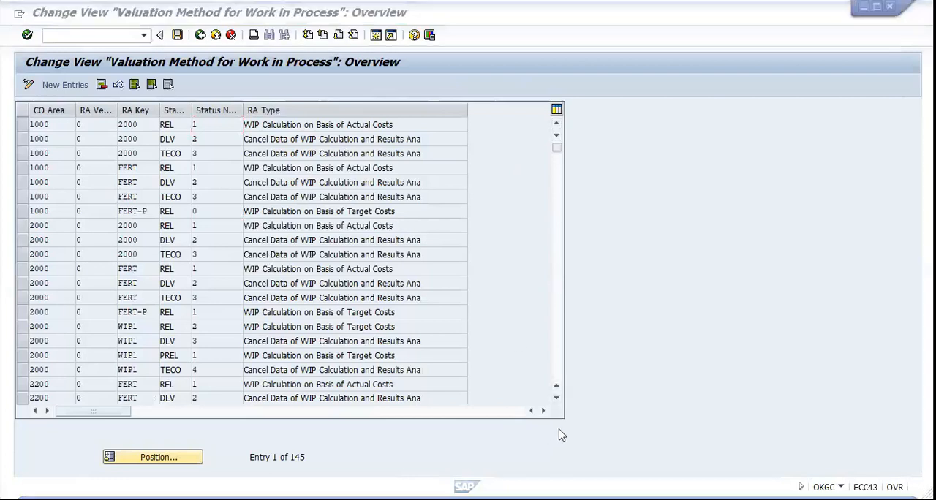
left_click(168, 457)
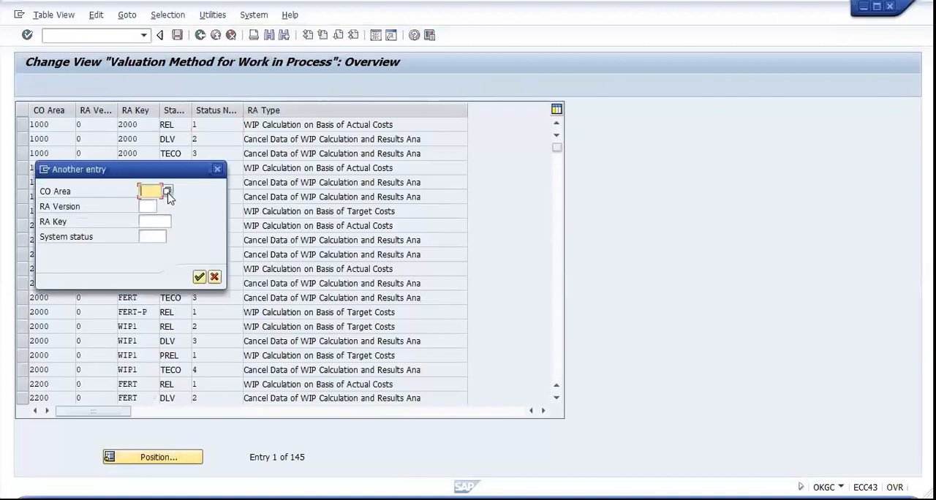
left_click(215, 174)
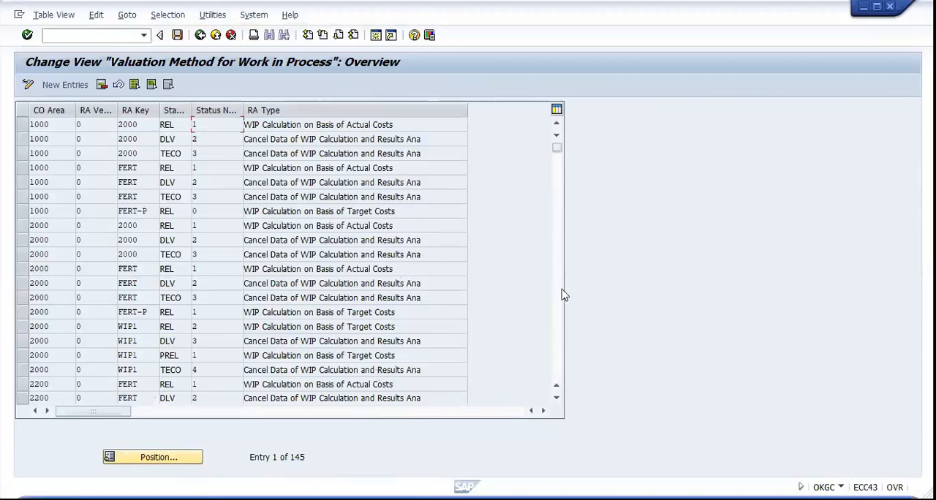
Check the SAI9 status rows in the WIP valuation method list, save them under the ENGLAND STOCK customizing request and return to the implementation guide
scroll(561, 304, "down", 2)
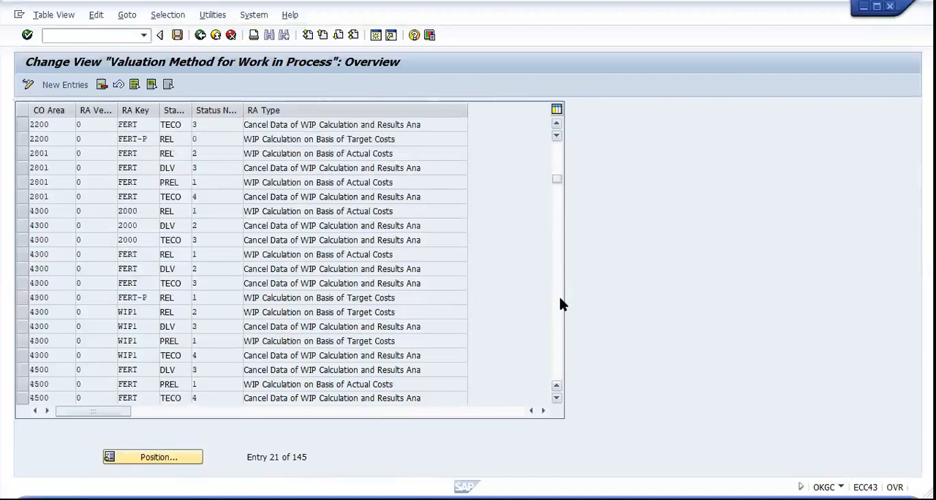
scroll(560, 303, "down", 3)
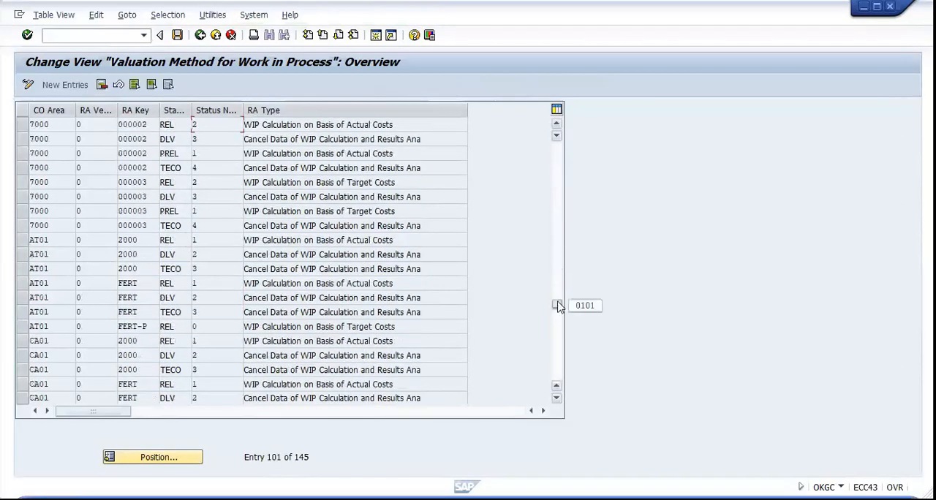
left_click(559, 339)
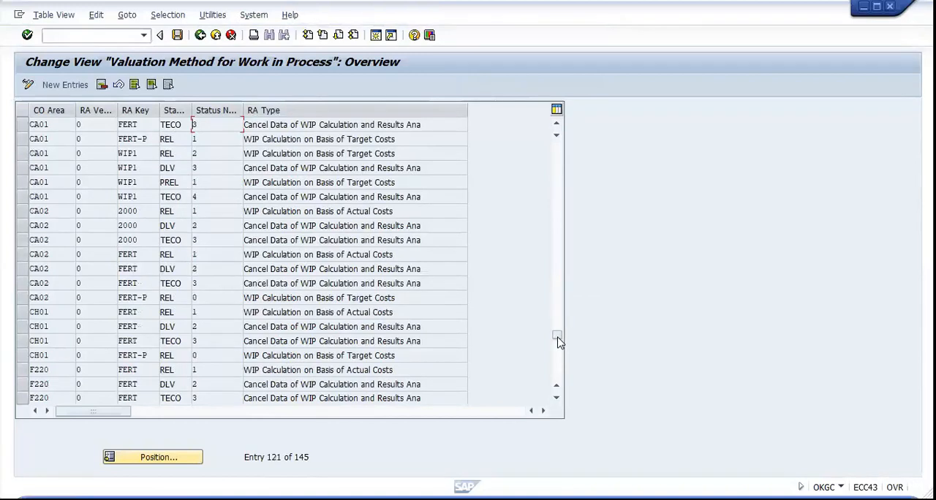
left_click(556, 401)
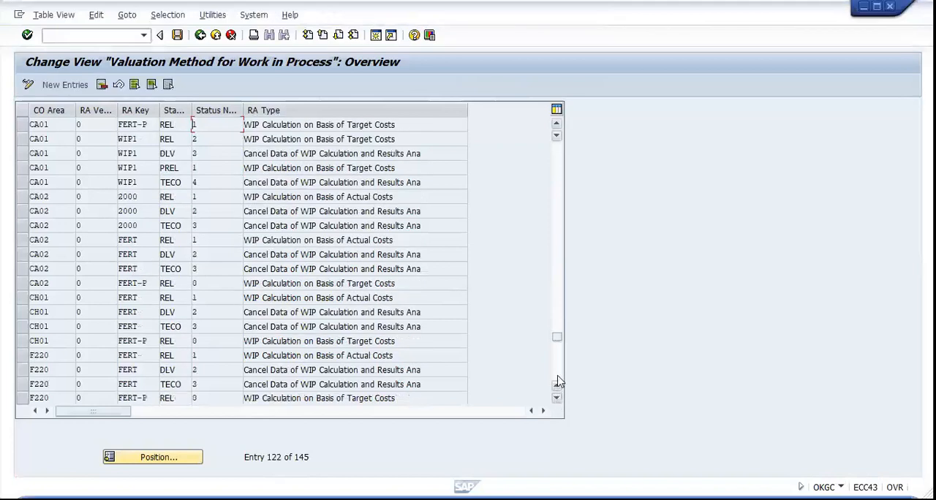
left_click(557, 378)
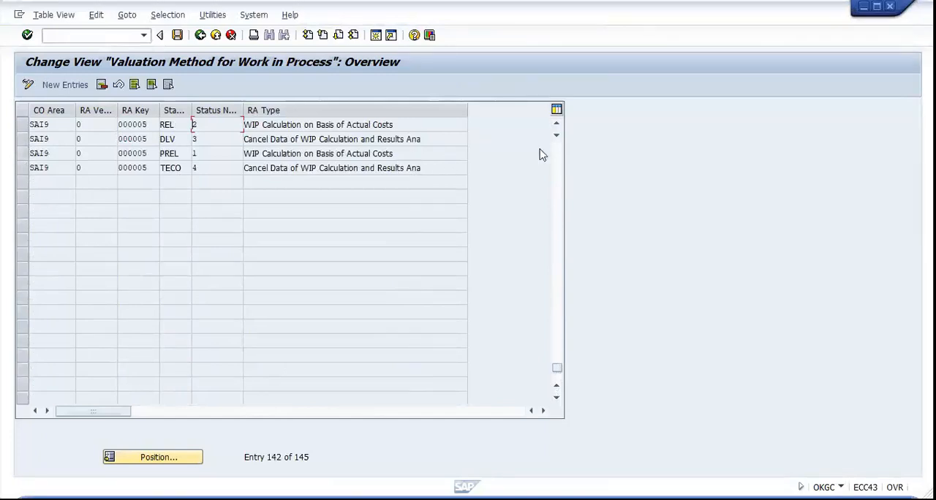
left_click(557, 128)
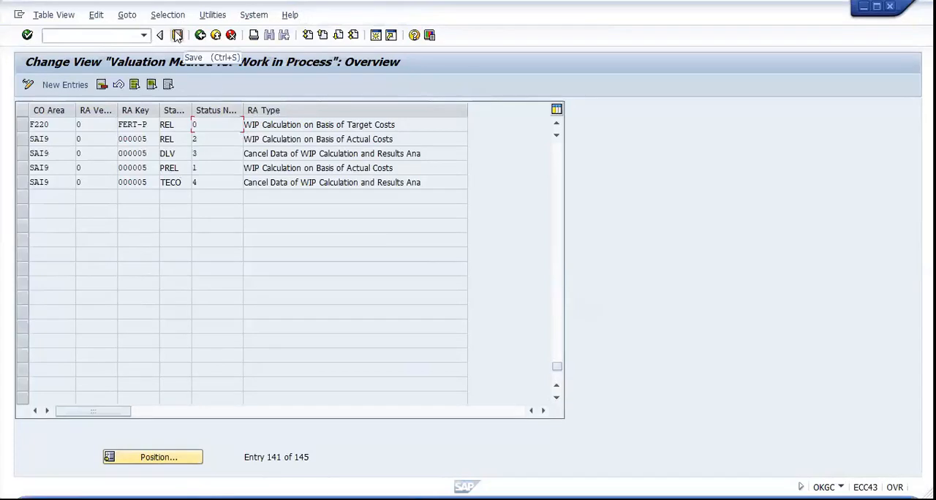
left_click(177, 36)
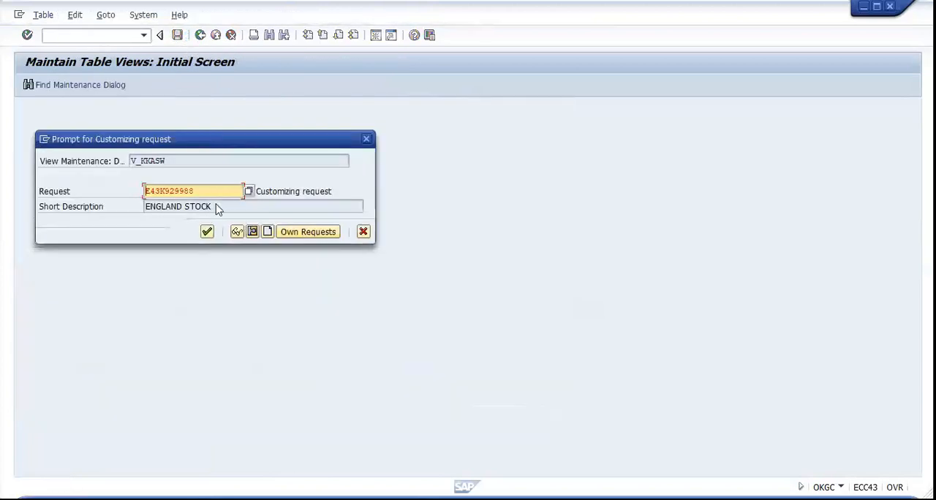
left_click(207, 233)
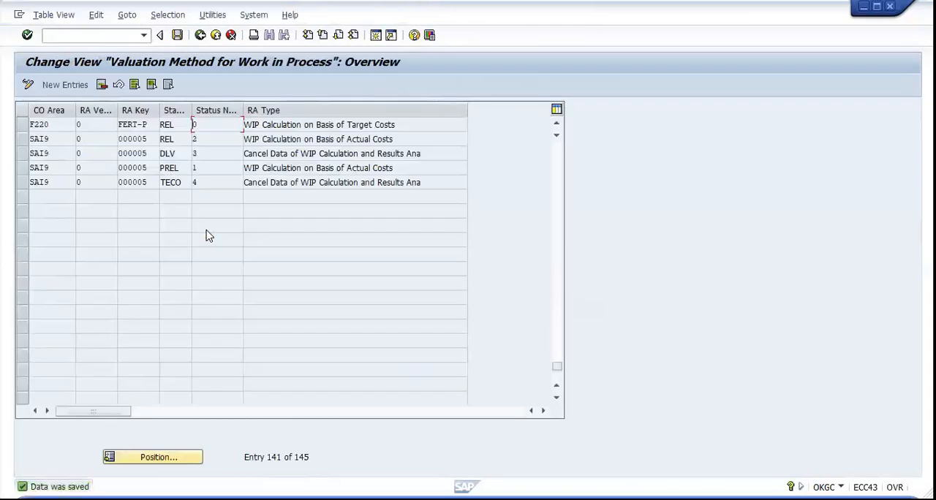
left_click(200, 35)
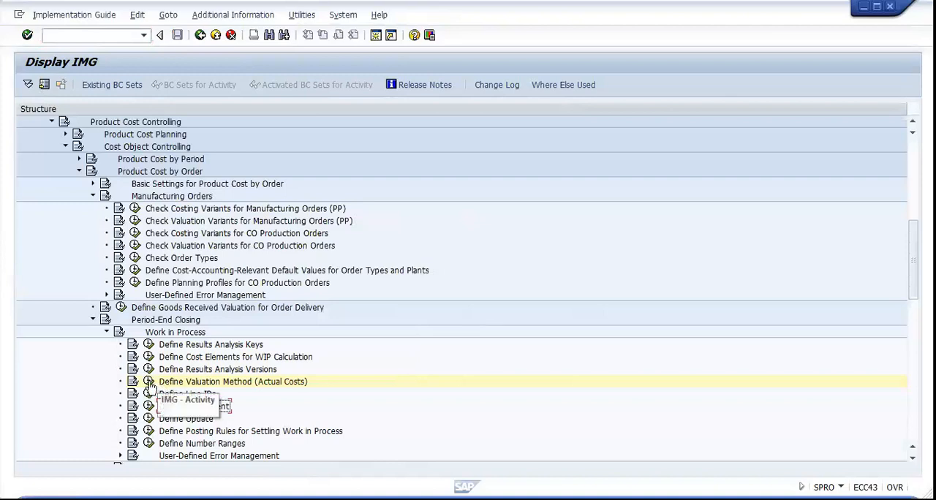
Open Define Line IDs and start three new entries with CO area SAI9
left_click(150, 394)
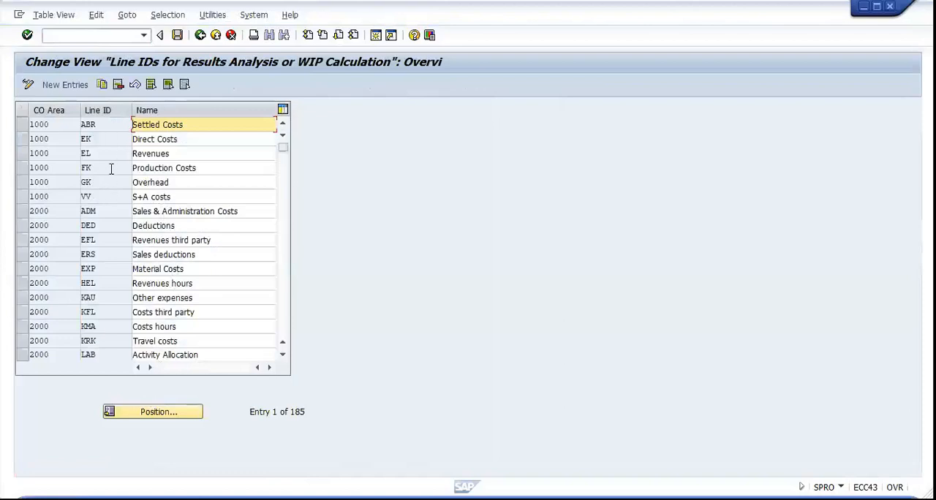
left_click(76, 85)
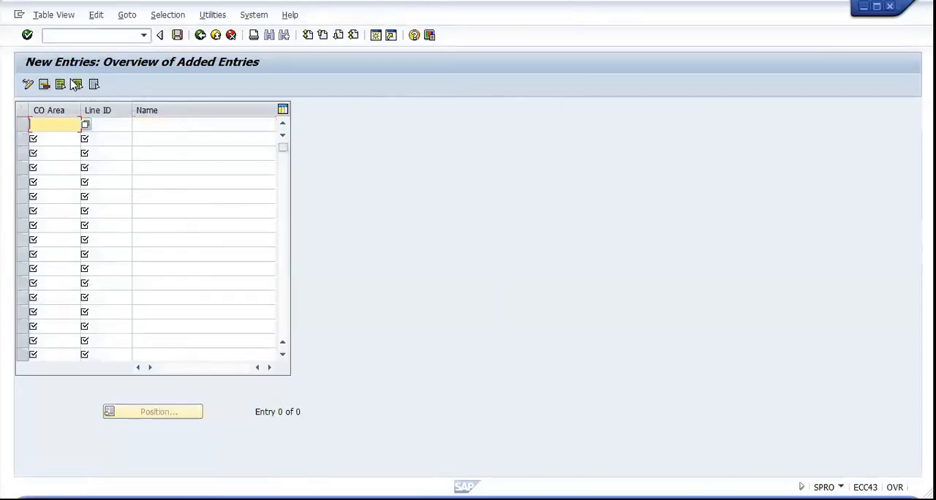
type("SAI9")
left_click(48, 141)
type("SAI9")
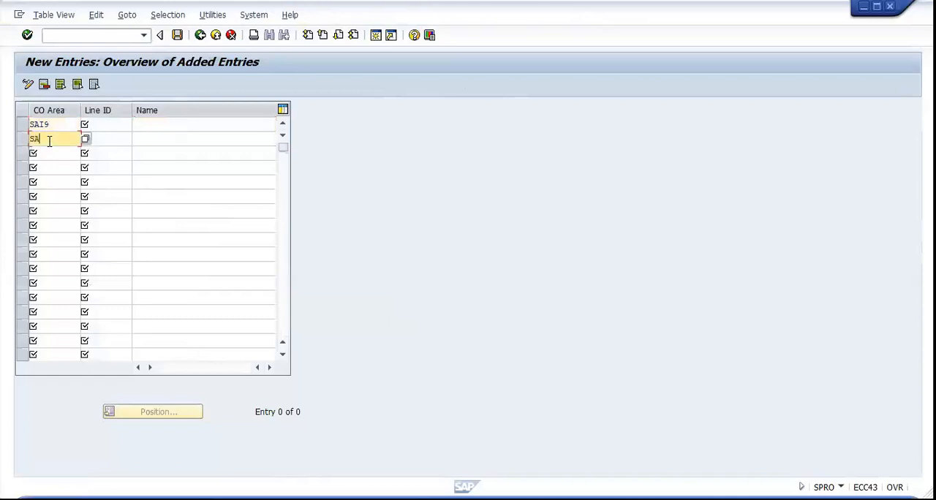
left_click(46, 153)
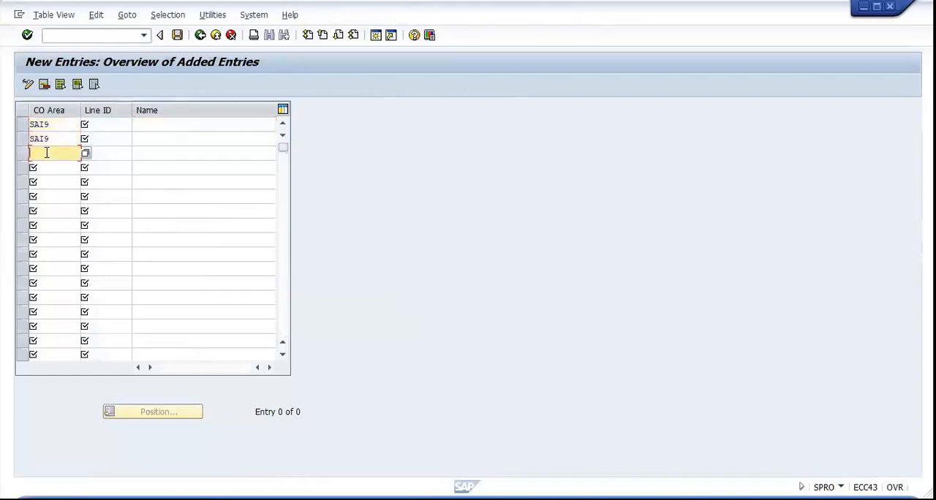
type("SAI9")
Enter line ID MAT named MATERIAL and line ID OVH named OVERHEADS for the first two SAI9 entries
left_click(104, 128)
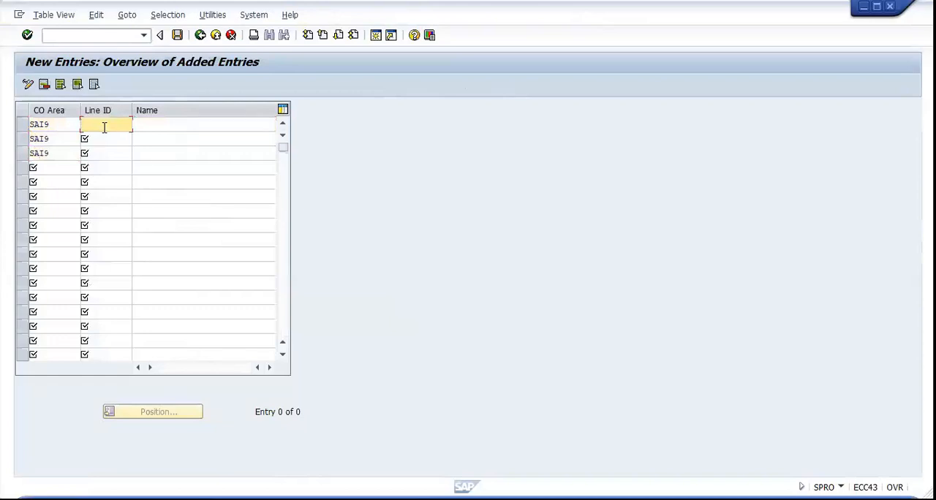
type("MAT")
left_click(151, 125)
type("MATERIAL")
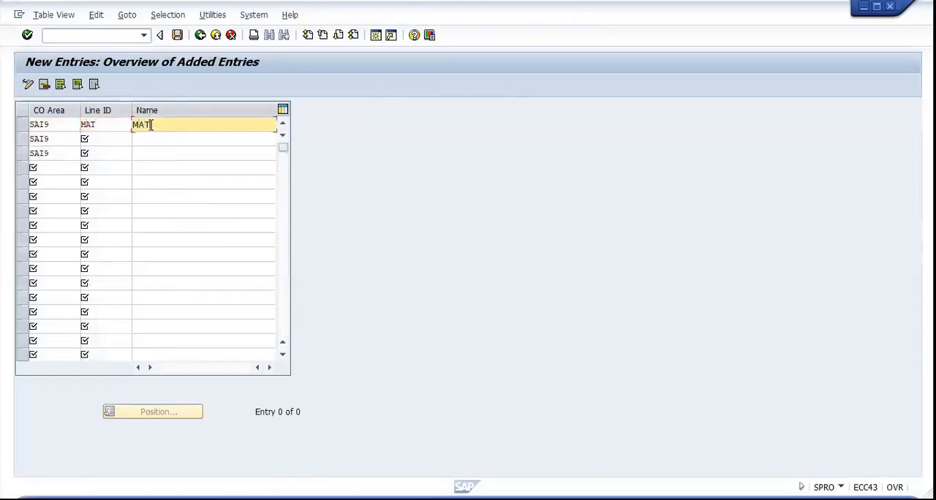
left_click(111, 137)
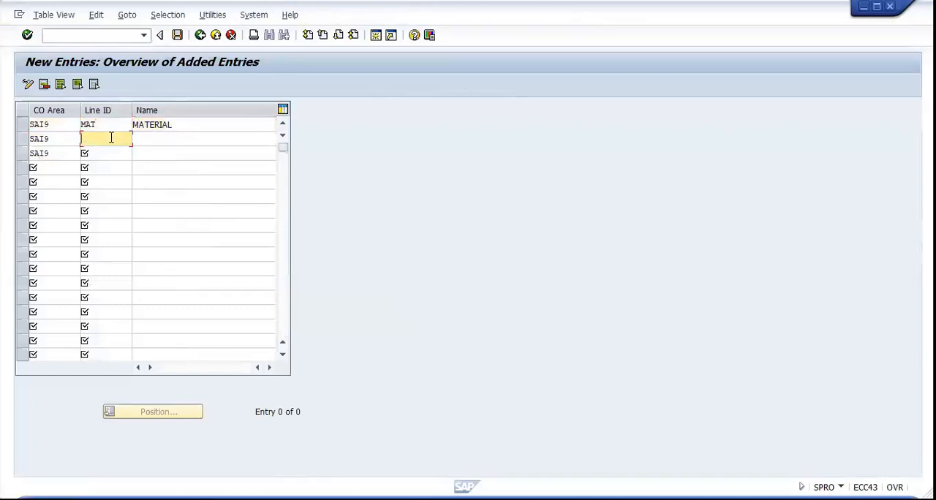
type("OVH")
left_click(155, 137)
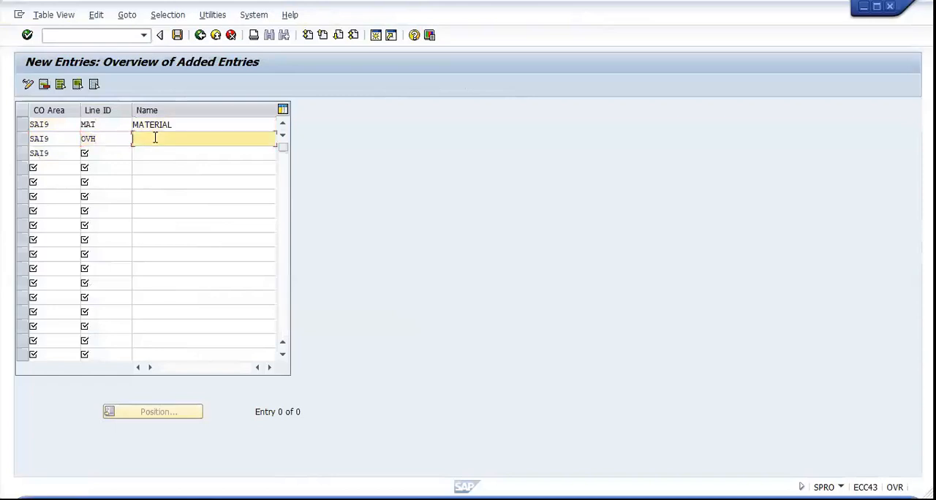
type("OVERHEADS")
Enter line ID REV with the name REVENUE for the third SAI9 entry
left_click(110, 154)
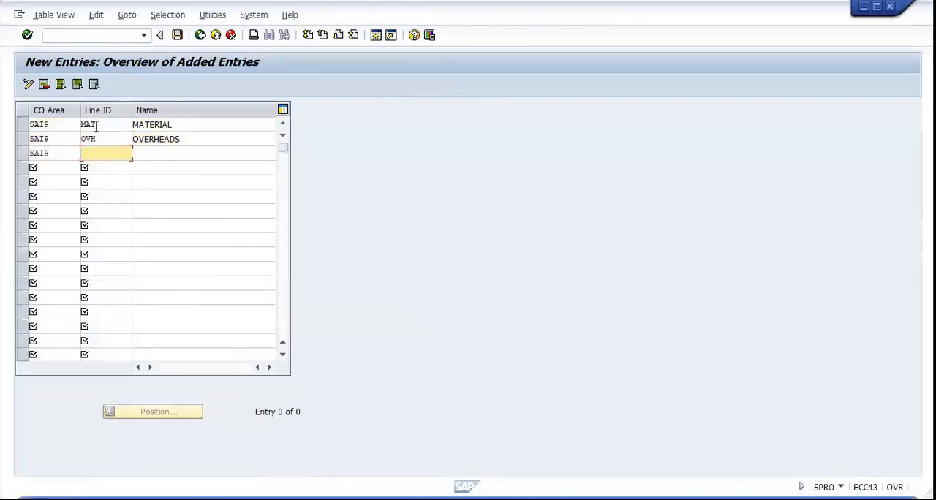
type("REV")
left_click(145, 152)
type("REVEN")
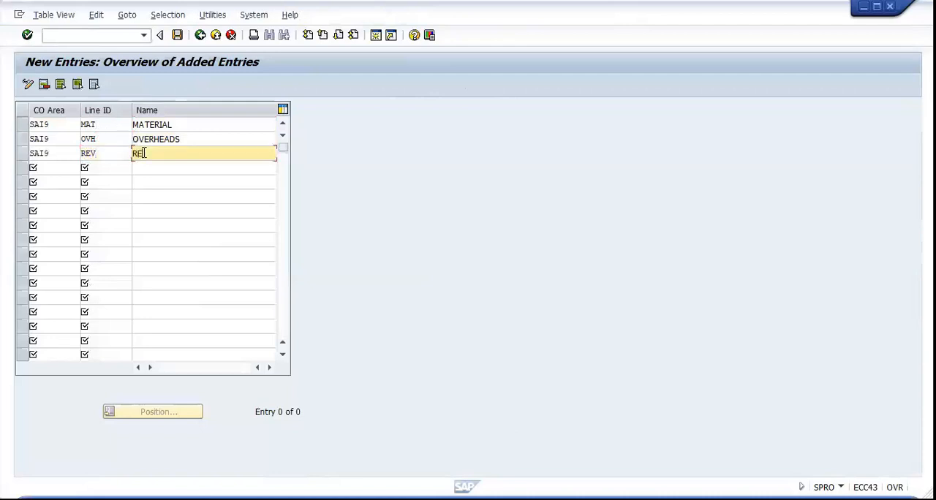
type("U")
type("E")
Save the line IDs under the proposed ENGLAND STOCK customizing request and return to the implementation guide
left_click(178, 36)
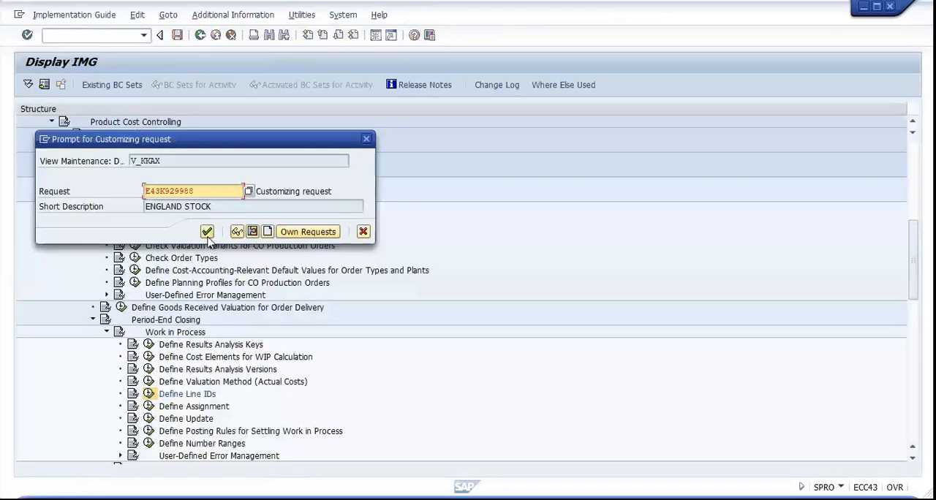
left_click(207, 232)
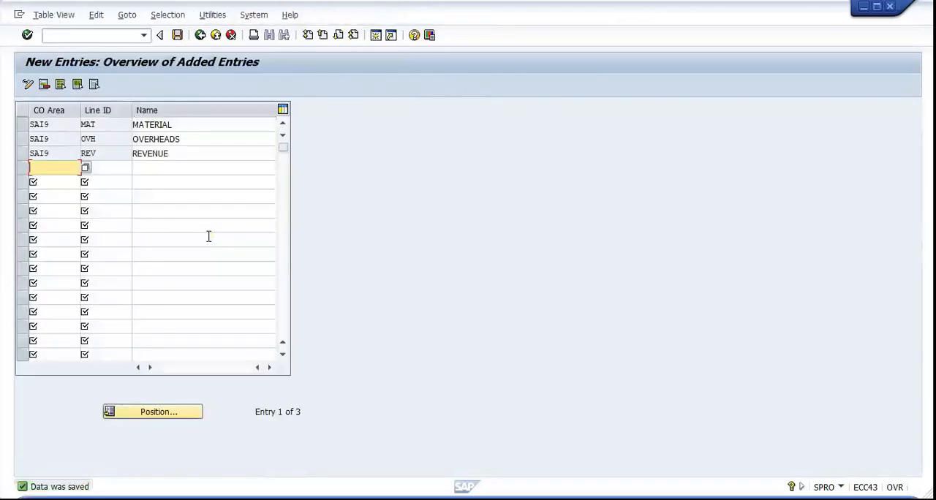
left_click(199, 35)
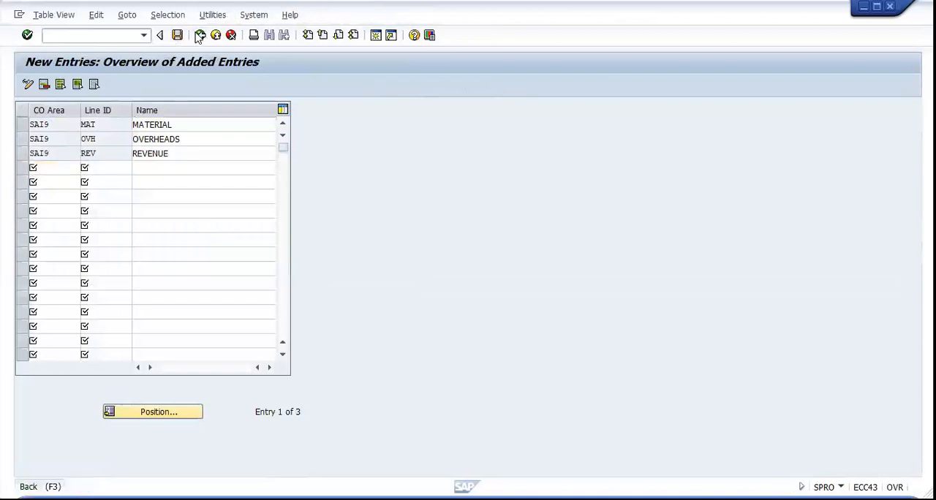
left_click(199, 35)
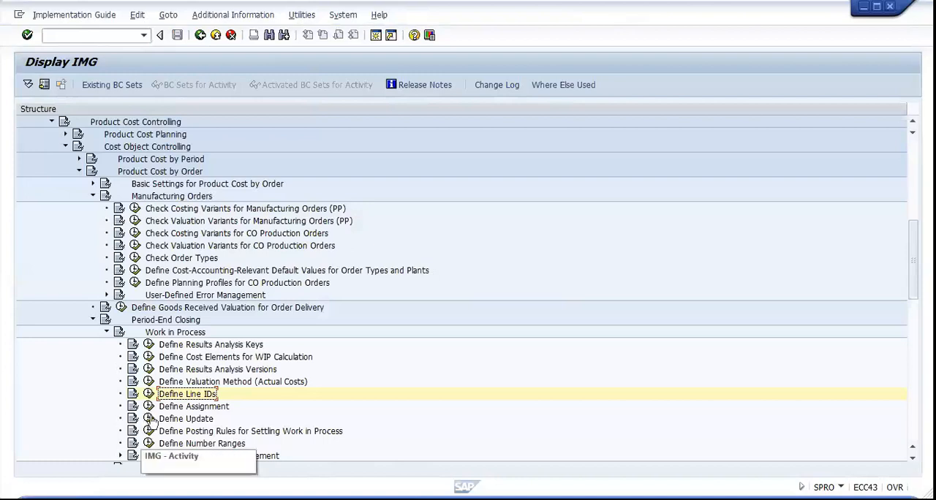
Open Define Assignment, widen the RA Key column and start three new cost element assignments with CO area SAI9
left_click(149, 409)
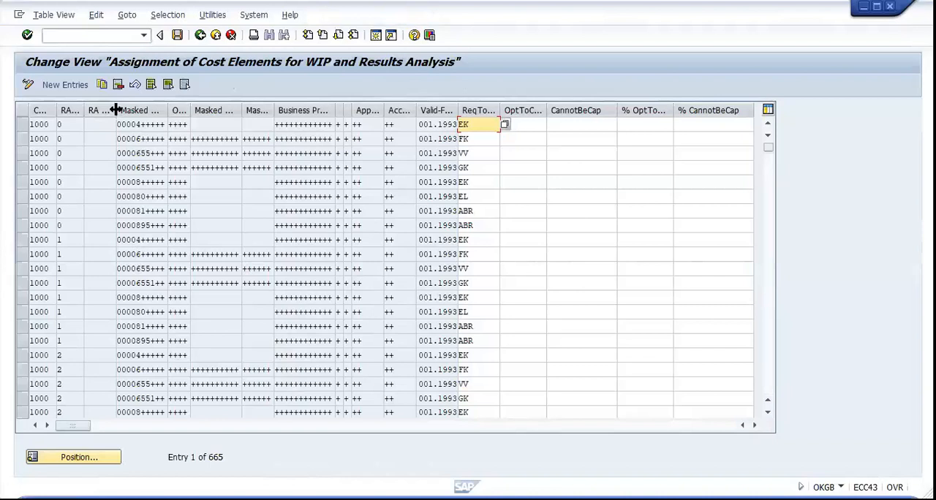
left_click_drag(116, 110, 136, 109)
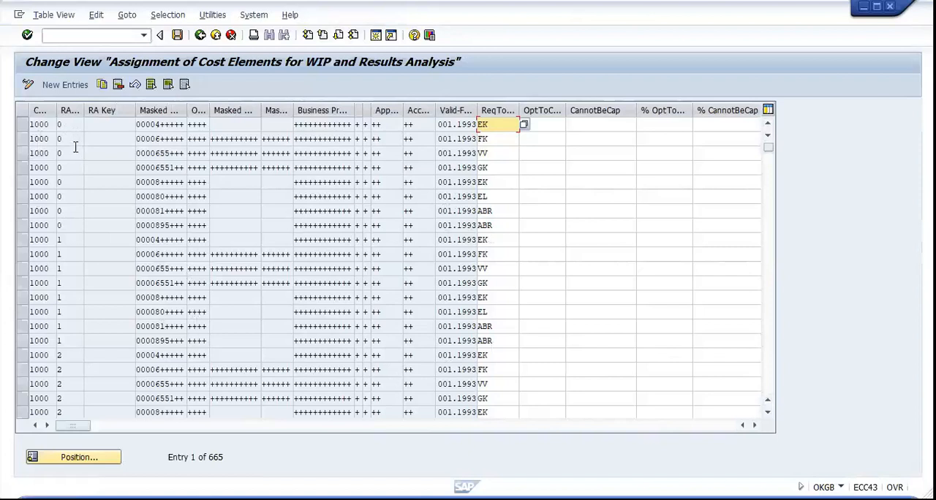
left_click(72, 84)
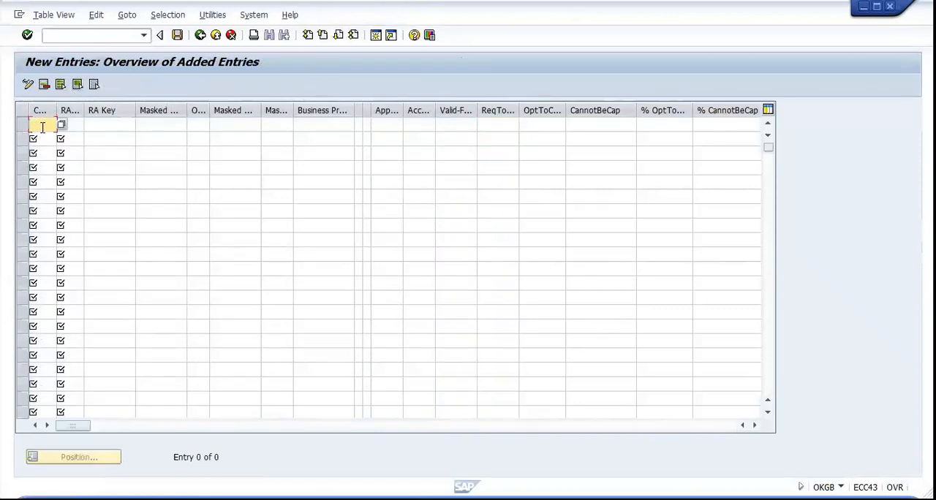
type("SAPS")
left_click(41, 137)
type("SA")
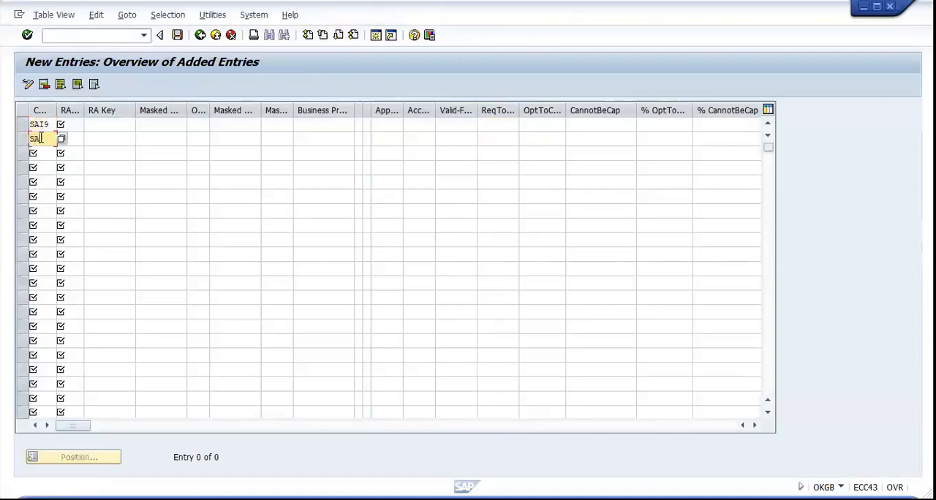
type("I9")
left_click(39, 152)
type("SAI9")
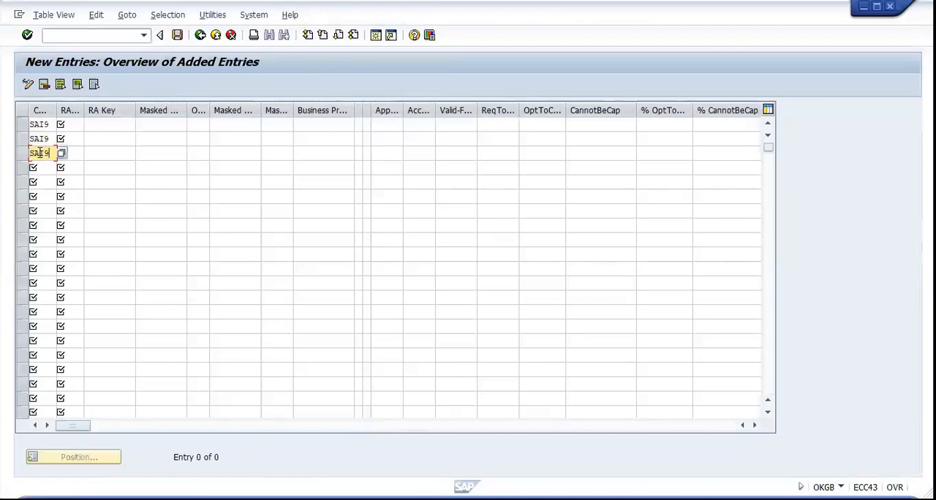
Set the RA version to 0 in all three SAI9 assignment rows
left_click(74, 127)
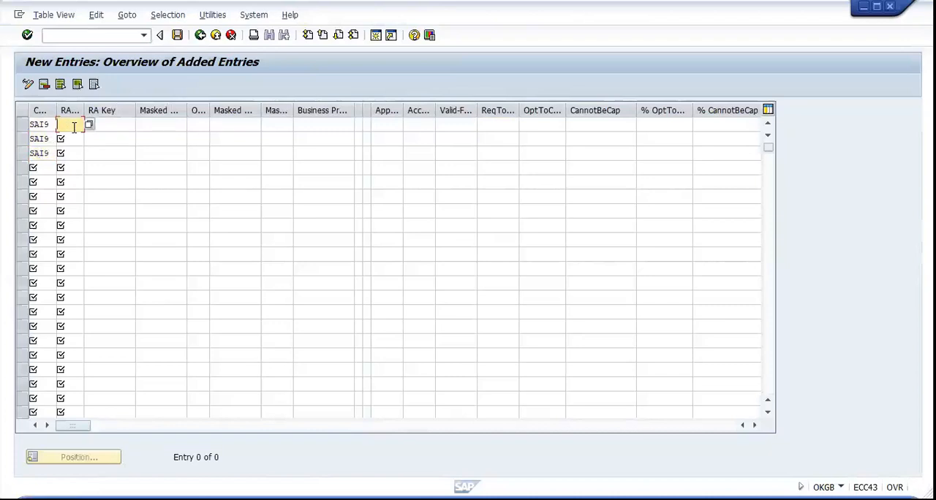
type("0")
left_click(77, 138)
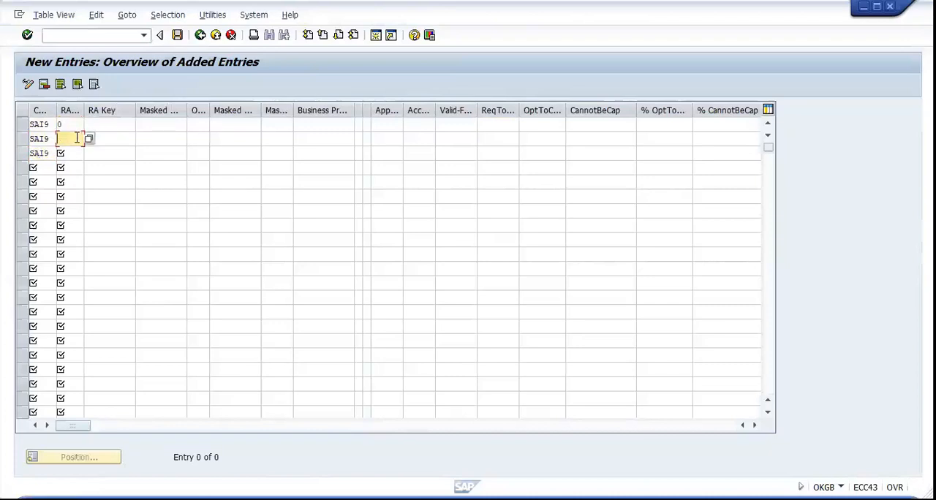
type("0")
left_click(76, 152)
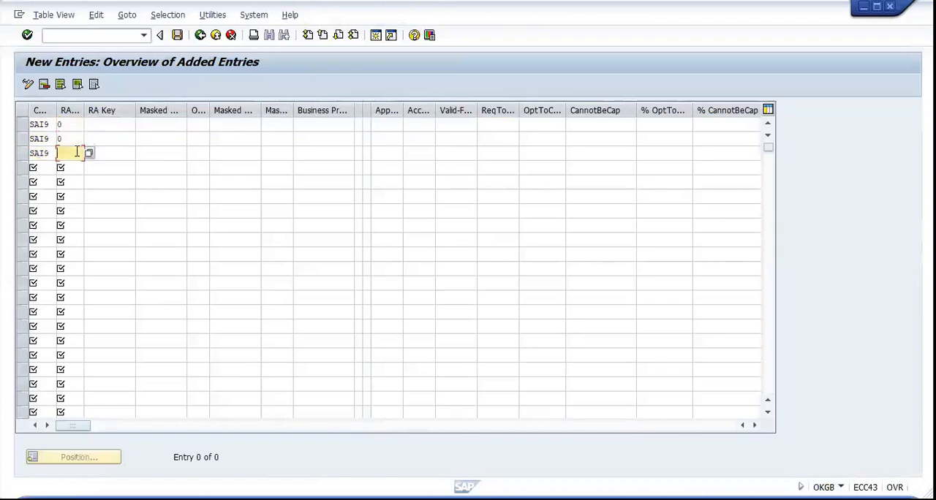
type("0")
Widen the Business Proc. and Debit/Credit Indic. columns and the narrow column directly after them
left_click(104, 127)
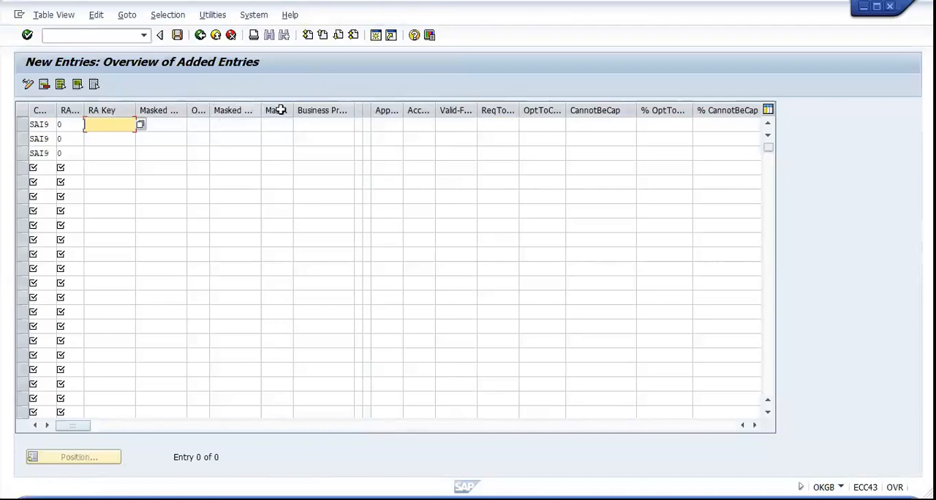
left_click(345, 112)
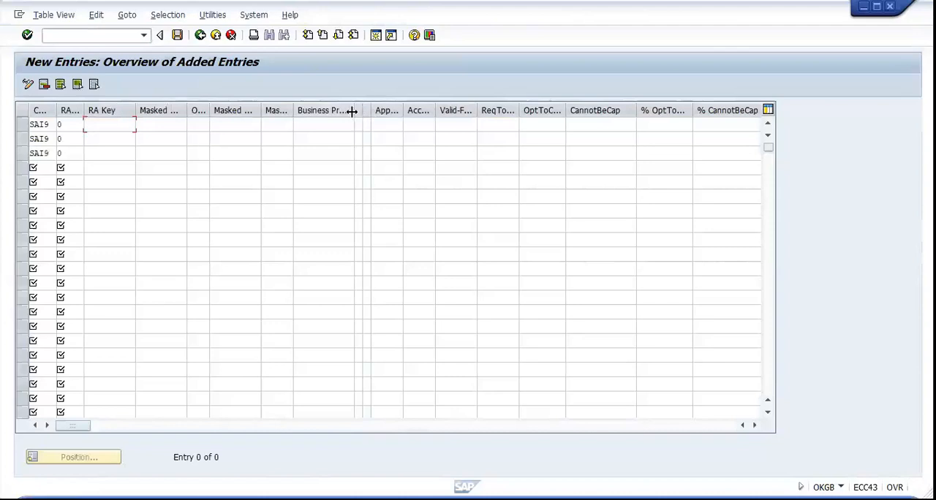
left_click_drag(351, 111, 369, 111)
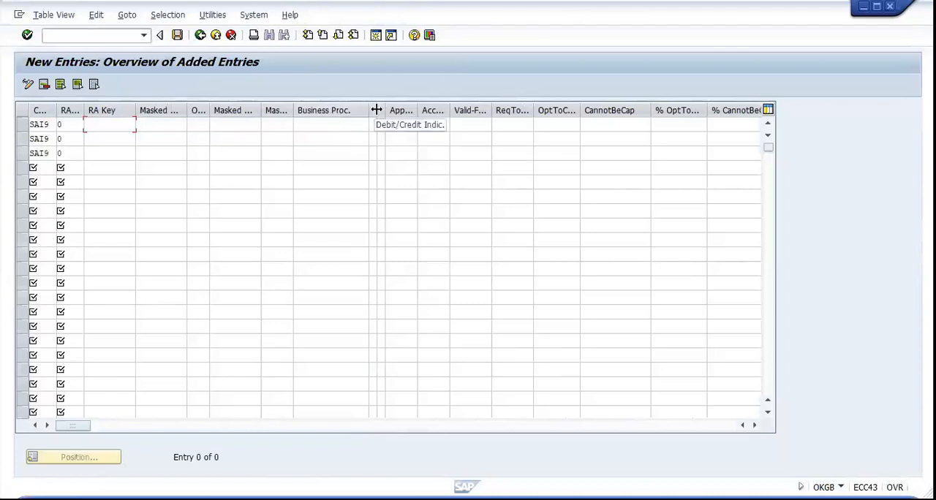
left_click_drag(377, 110, 392, 111)
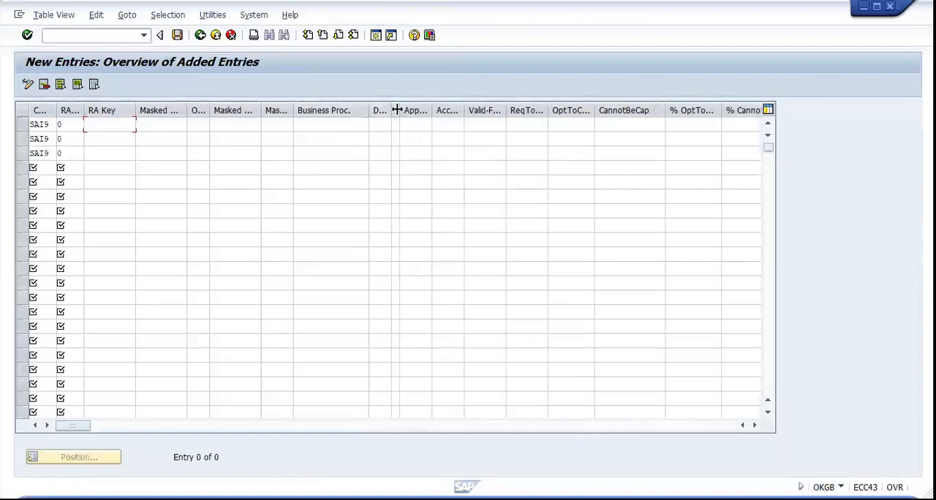
left_click_drag(399, 110, 415, 111)
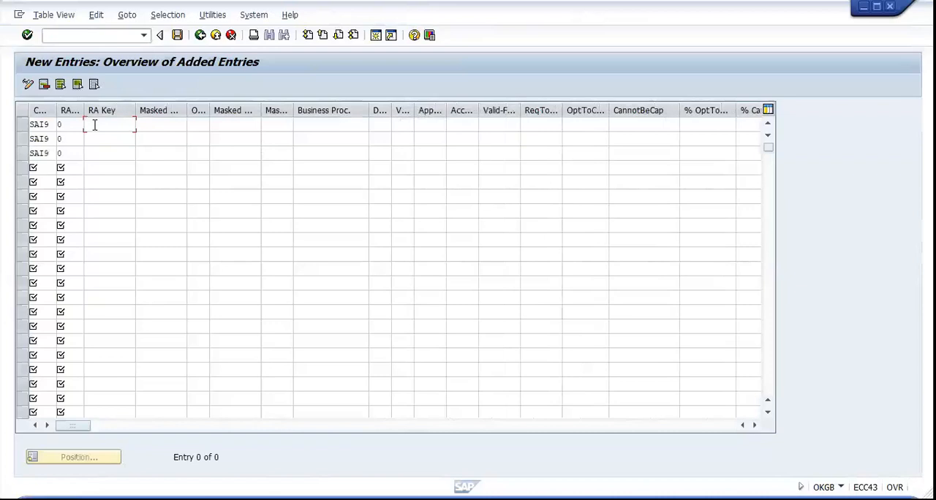
Enter 000004++++ as the masked cost element in the first SAI9 assignment row
left_click(150, 124)
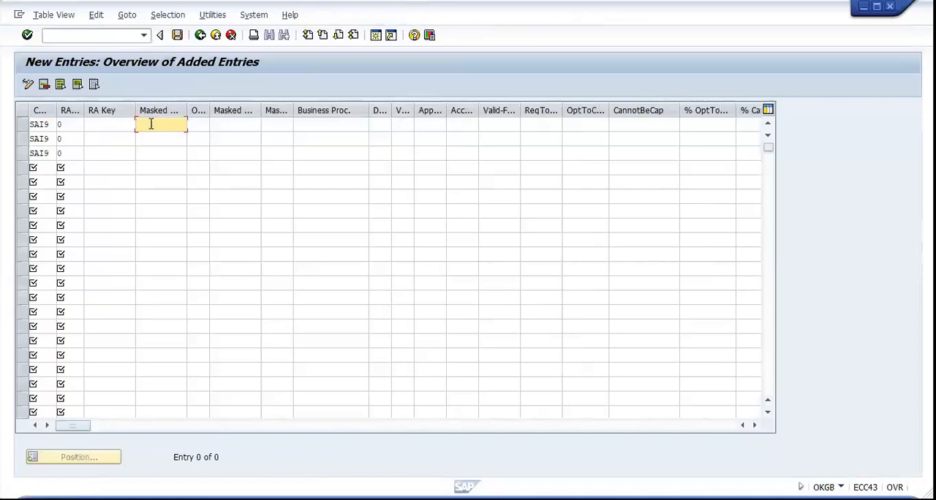
type("00000")
type("4")
type("====")
key("BackSpace")
key("BackSpace")
key("BackSpace")
key("BackSpace")
type("++++")
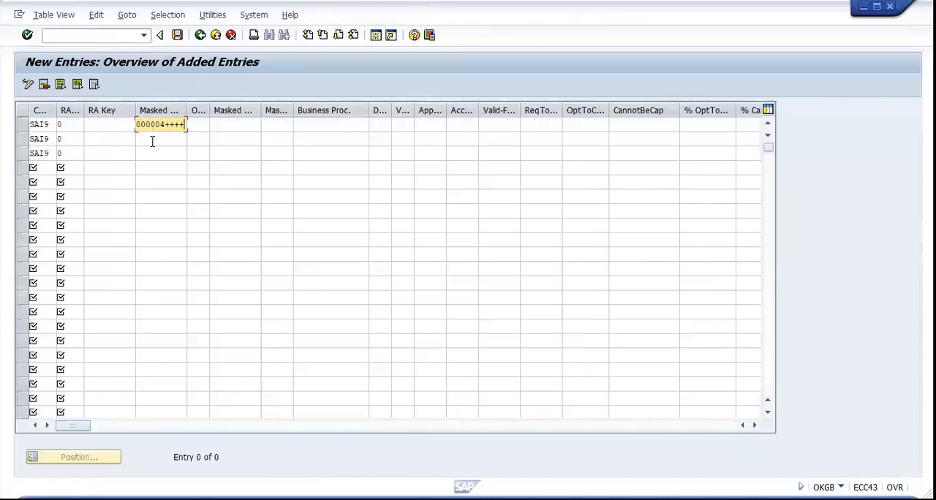
Enter masked cost elements 000006++++ in the second row and 0000065+++ in the third row
left_click(152, 142)
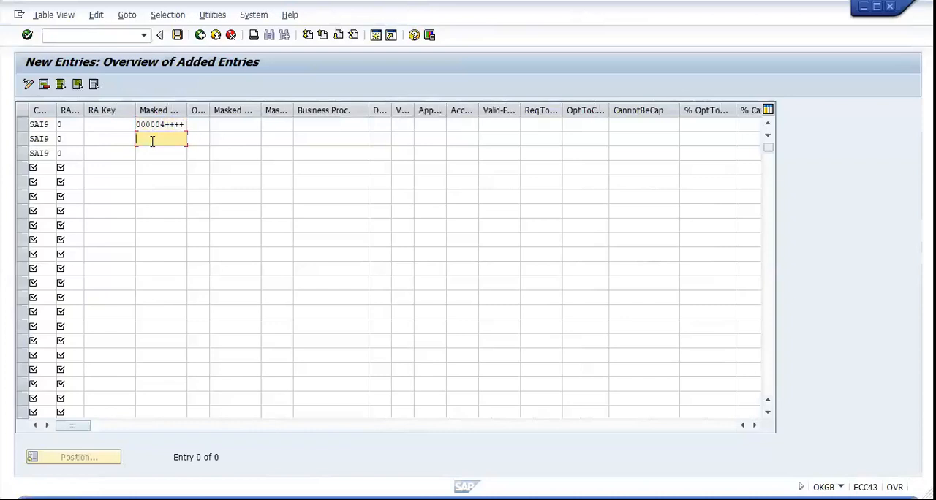
type("0000")
key("BackSpace")
key("BackSpace")
key("BackSpace")
type("00006++++")
left_click(156, 150)
type("0000065+++")
Fill the origin mask with ++++ in all three SAI9 assignment rows
left_click(202, 125)
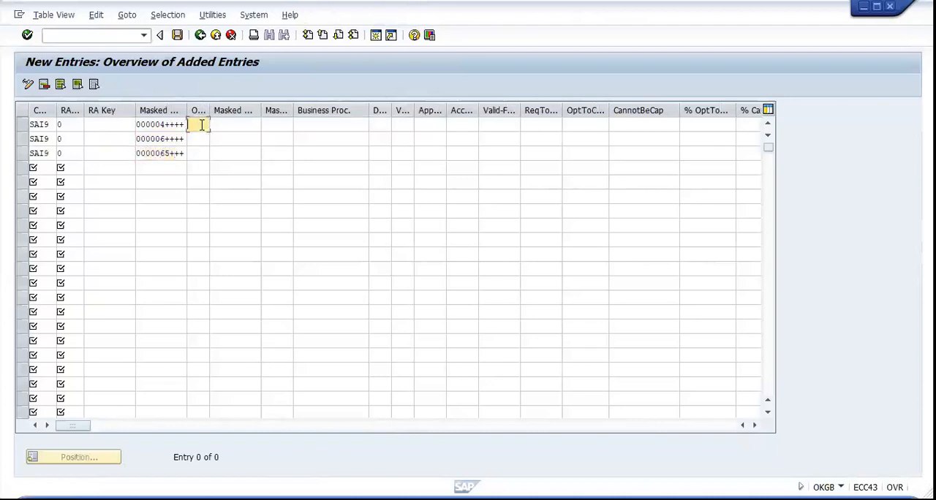
type("++++")
left_click(196, 137)
type("++++")
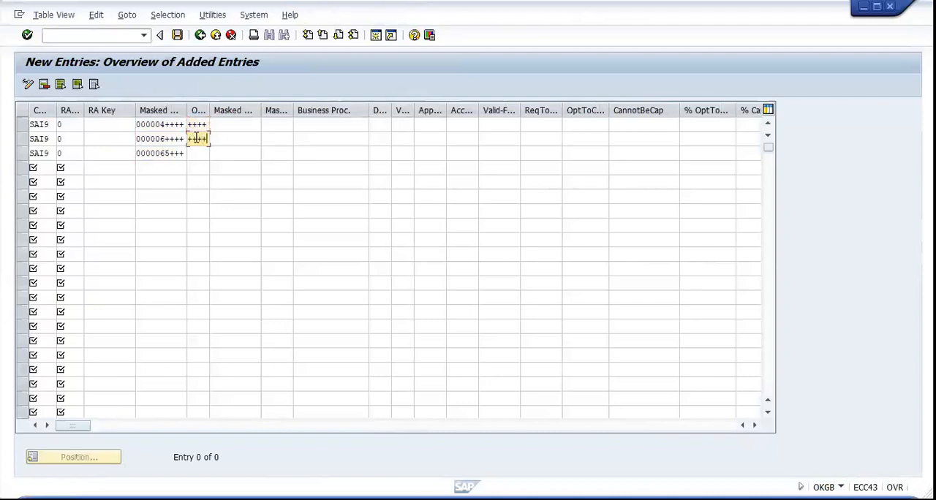
left_click(195, 153)
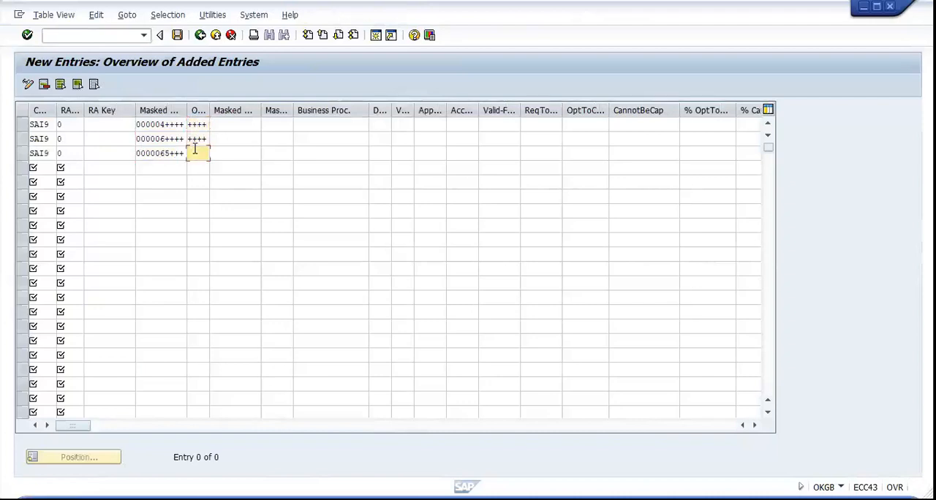
type("++++")
Enter ++++++++++ as the masked cost center and ++++++ as the masked activity type in the second and third rows
left_click(234, 139)
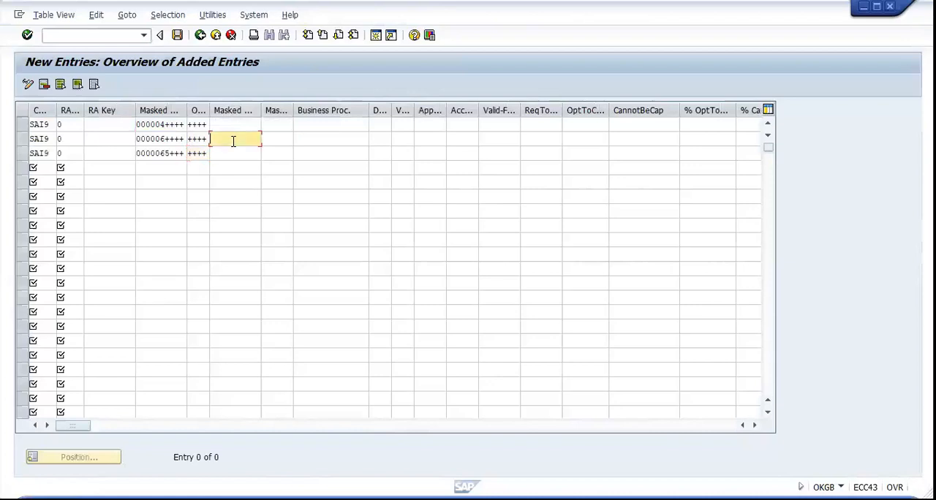
type("++++++++++")
left_click(226, 153)
type("++++++++++")
left_click(283, 139)
type("++++++")
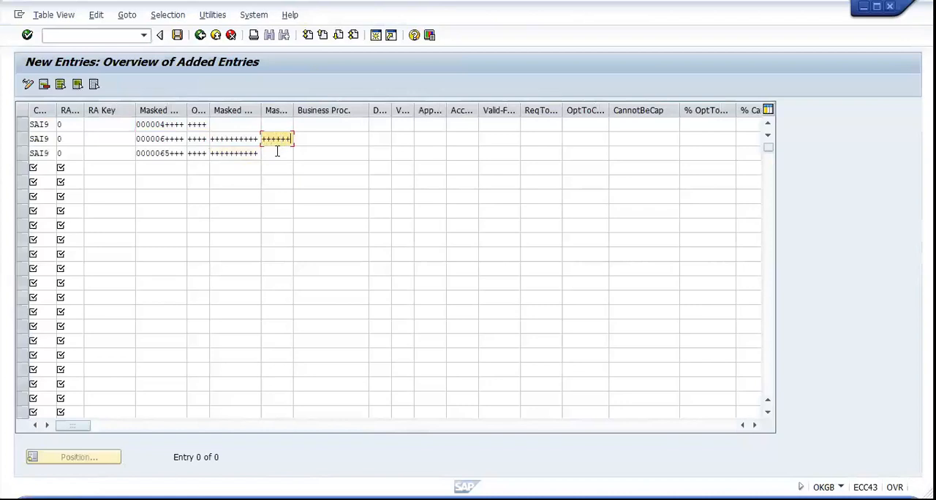
left_click(278, 152)
type("++++++")
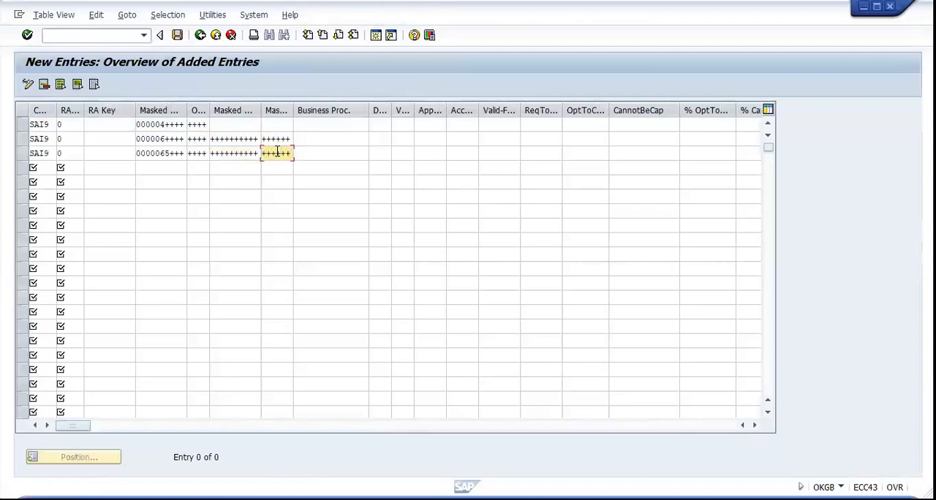
Mask the business process with ++++++++++++ in all three assignment rows
left_click(311, 126)
type("++")
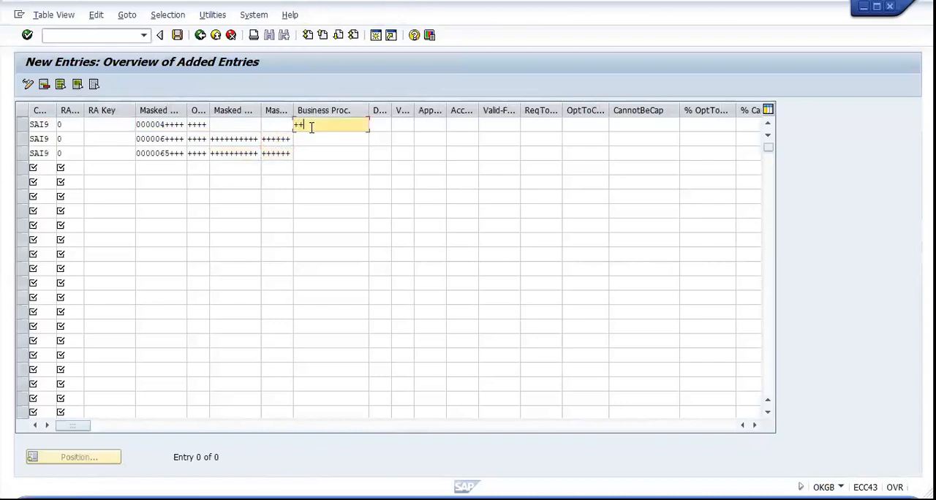
type("++++++++++")
left_click(320, 135)
type("+")
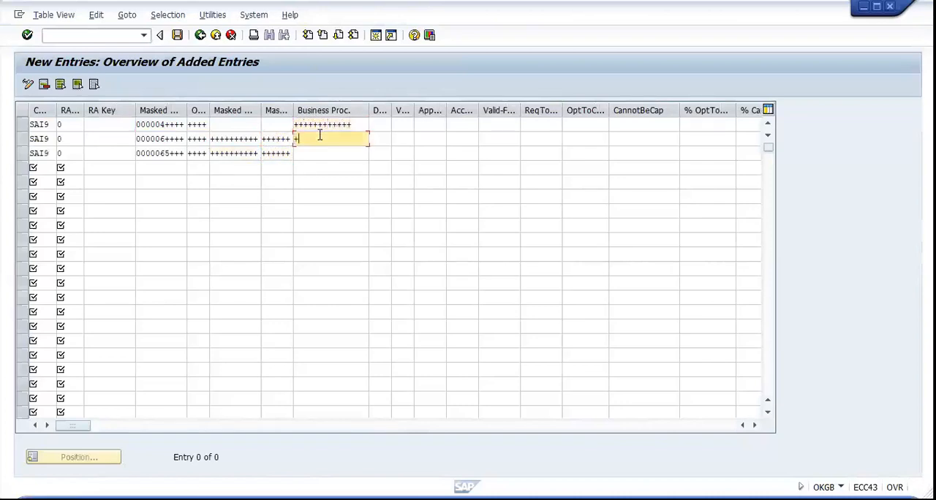
type("+++++++++++")
left_click(319, 149)
type("++++++++++++")
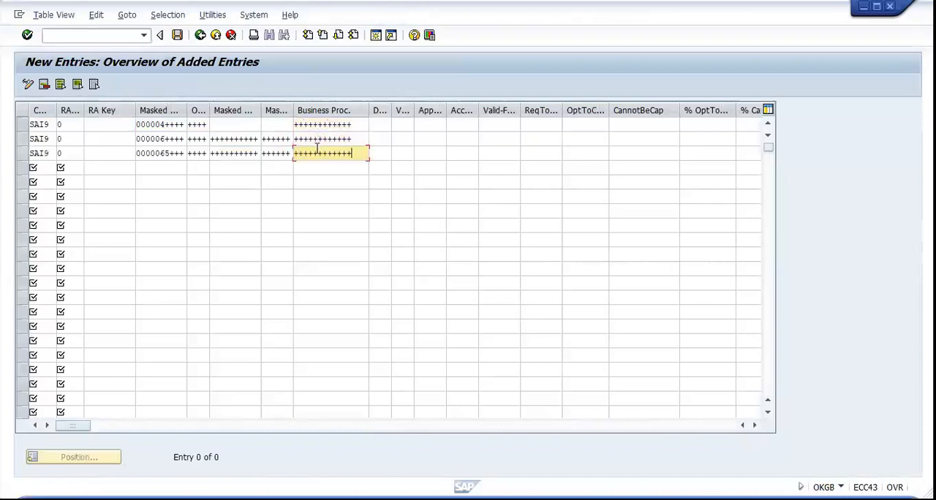
Set the debit/credit indicator to + in all three assignment rows
left_click(381, 125)
type("+")
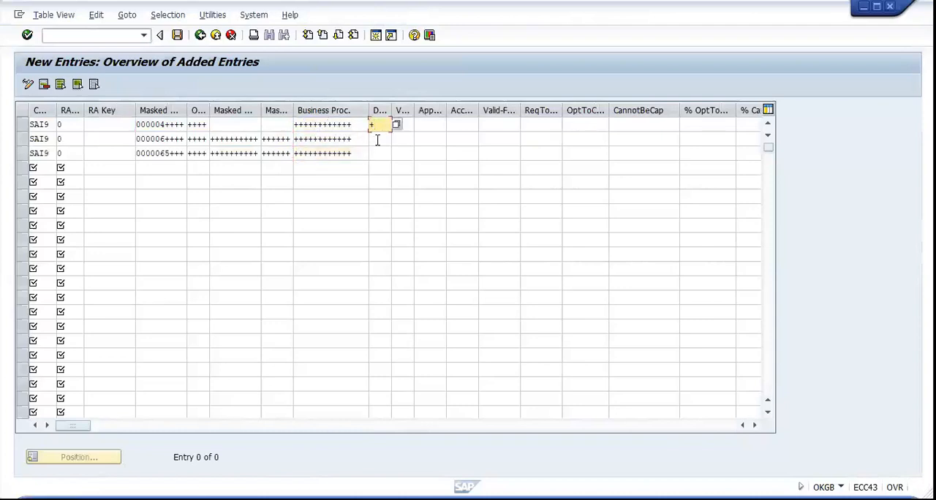
left_click(376, 139)
type("+")
left_click(379, 149)
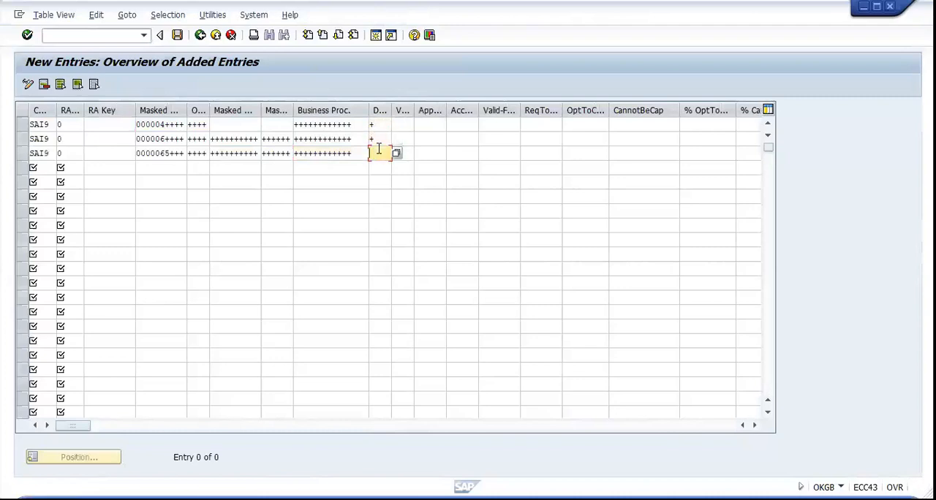
type("+")
Set the V... column following the debit/credit indicator to + in all three assignment rows
left_click(406, 125)
type("+")
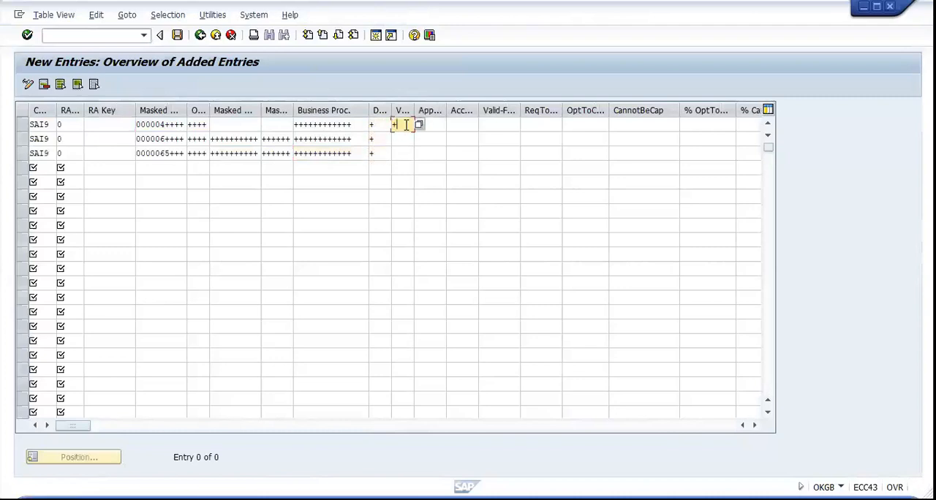
key("Down")
type("+")
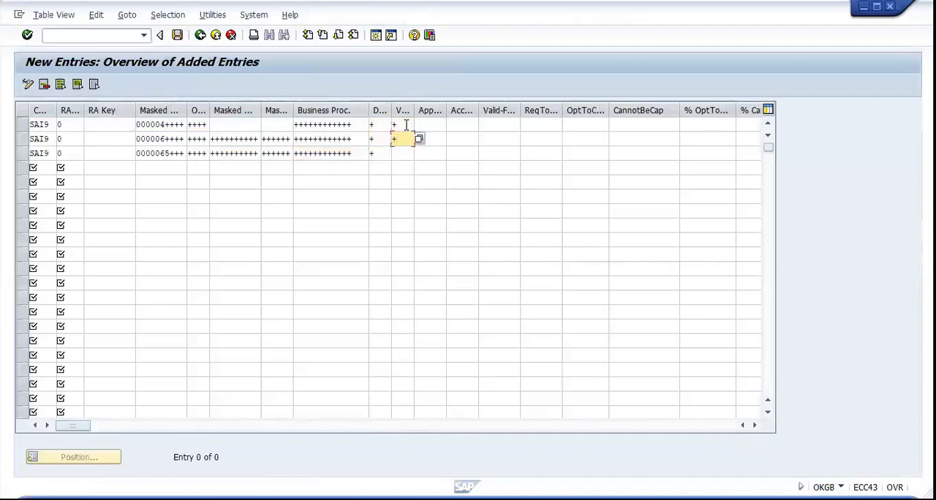
key("Down")
type("+")
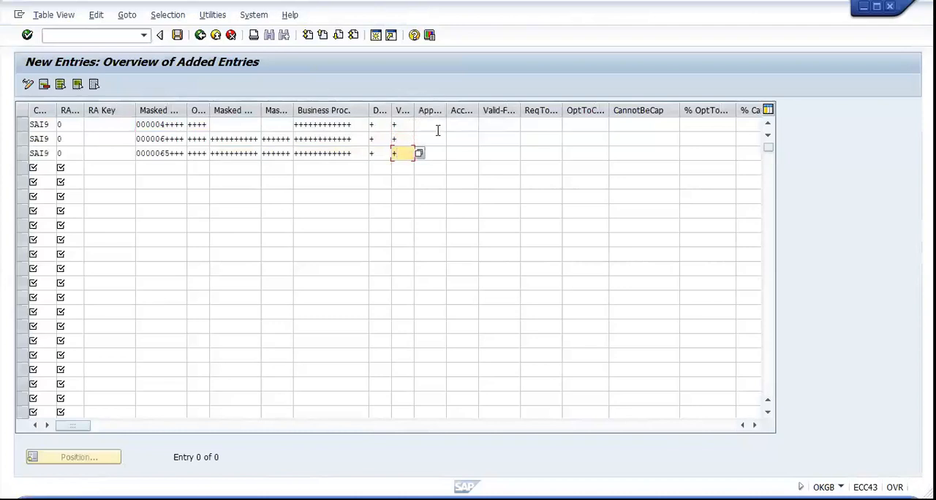
Enter ++ in the App... column for all three assignment rows
left_click(439, 125)
type("++")
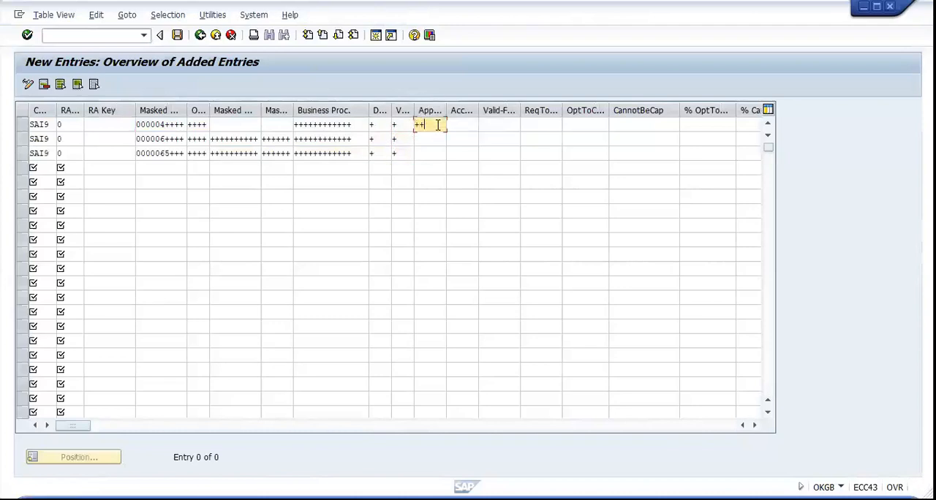
left_click(435, 140)
type("++")
left_click(429, 152)
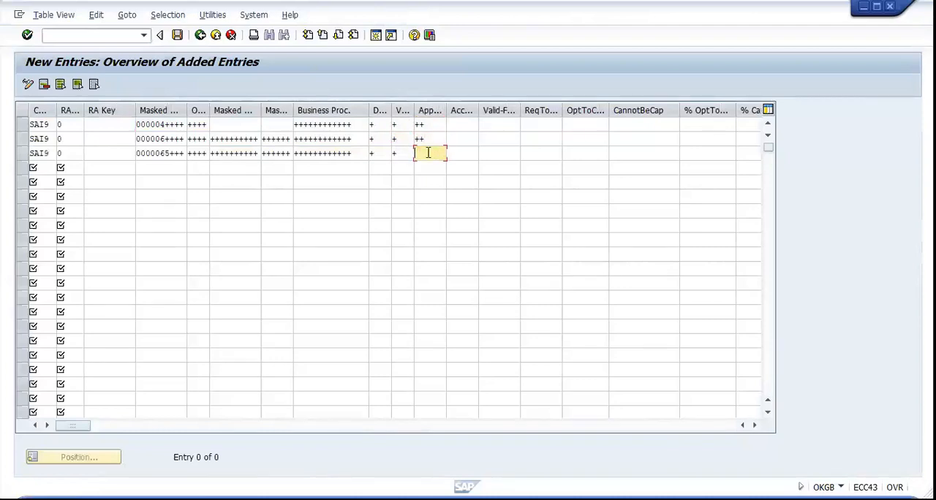
type("++")
Set the accounting indicator to ++ in all three assignment rows
left_click(459, 126)
type("++")
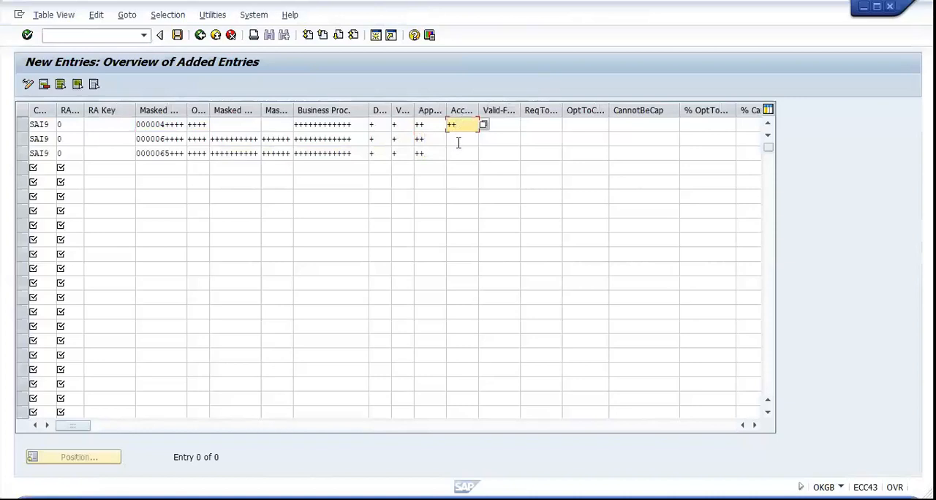
left_click(459, 140)
type("++")
left_click(456, 154)
type("++")
Examine the possible accounting indicator values for the first row and close the list without choosing one
left_click(496, 127)
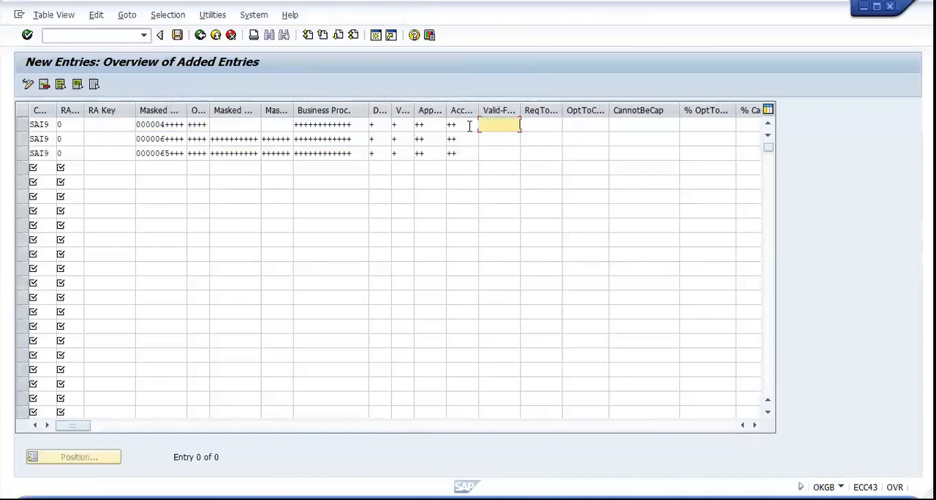
left_click(469, 127)
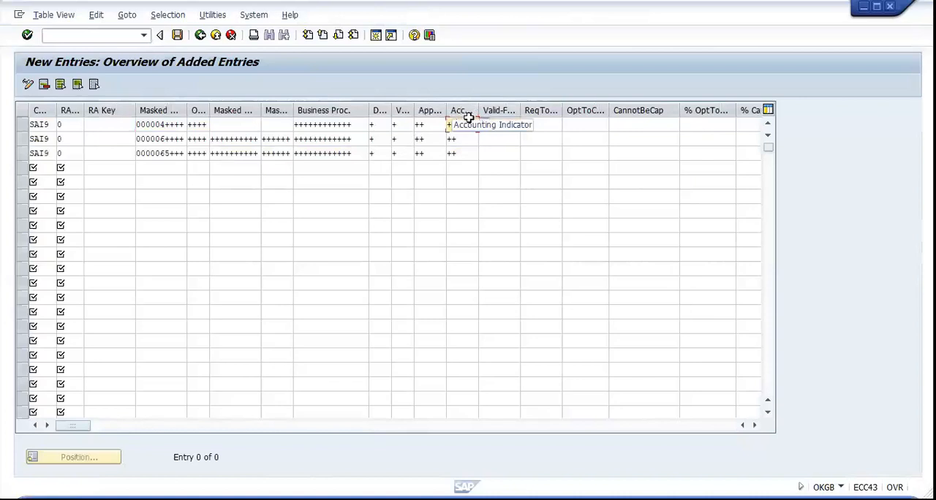
left_click(484, 128)
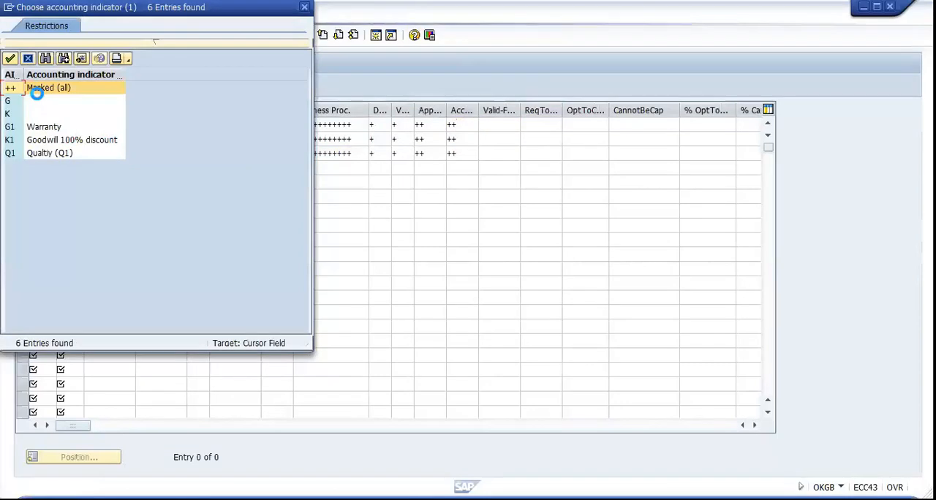
left_click(10, 103)
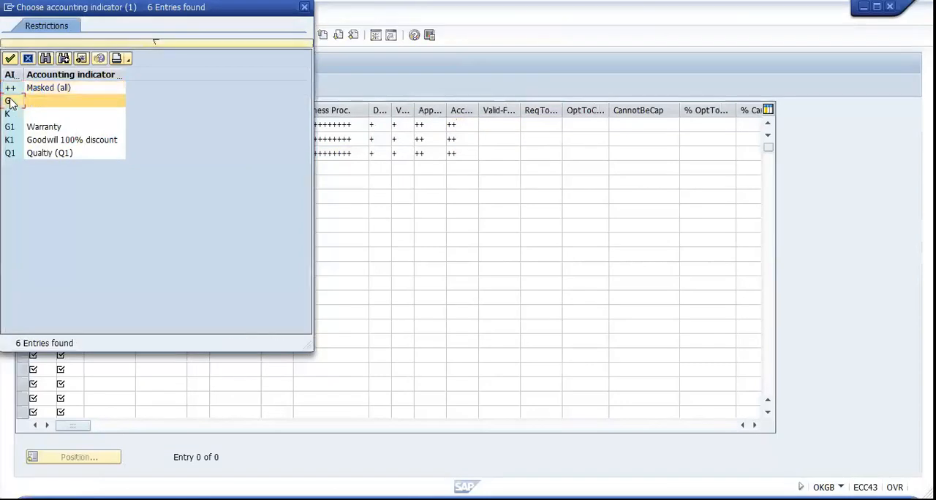
left_click(11, 130)
left_click(10, 140)
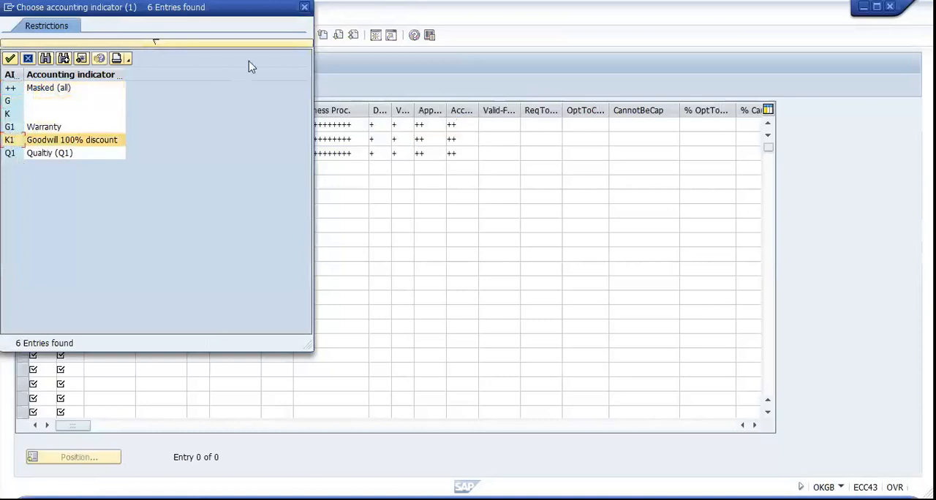
left_click(304, 9)
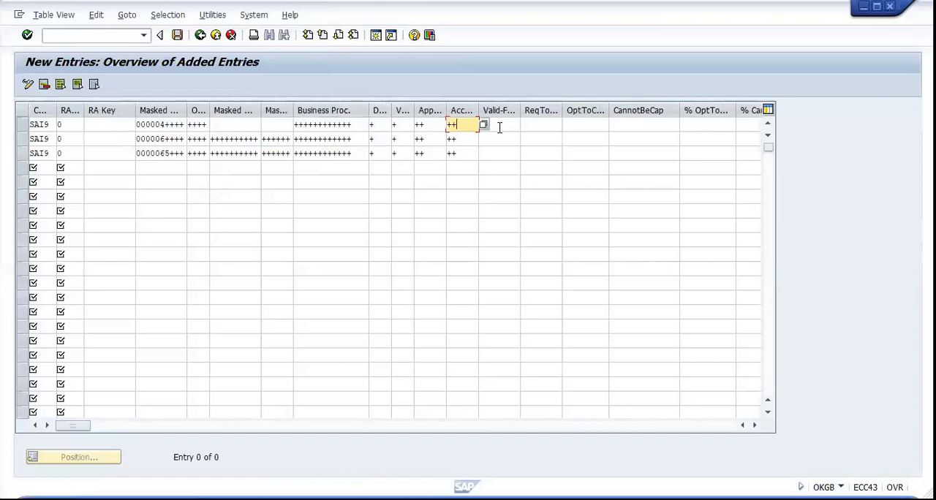
Set the Valid-From period of the first assignment row to 001.2019
left_click(499, 127)
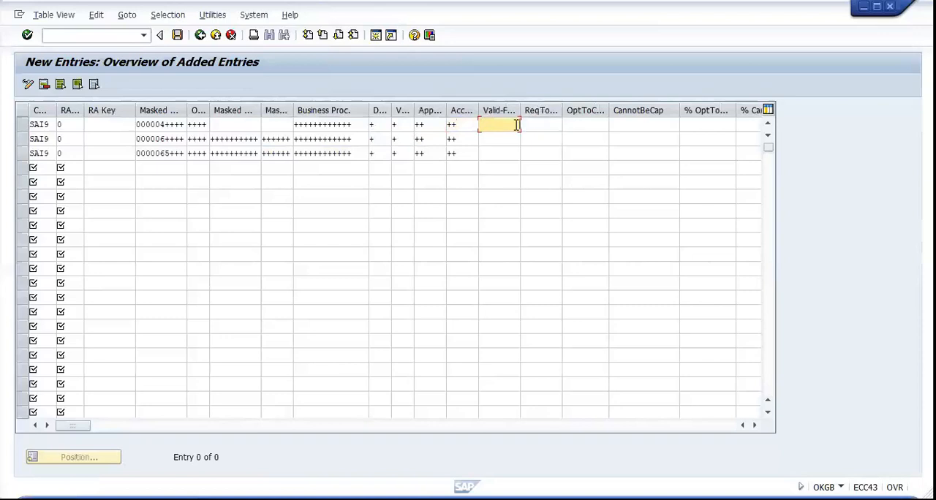
type("01.")
type("01.2")
type("0")
key("BackSpace")
key("BackSpace")
key("BackSpace")
key("BackSpace")
key("BackSpace")
key("BackSpace")
type(".2019")
Set the Valid-From period of the second and third assignment rows to 001.2019
left_click(501, 138)
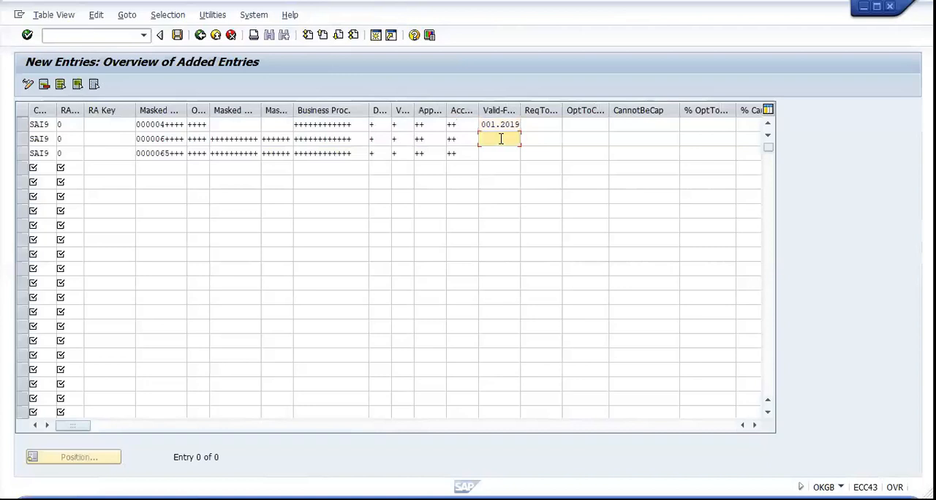
type("001.2019")
left_click(492, 154)
type("00")
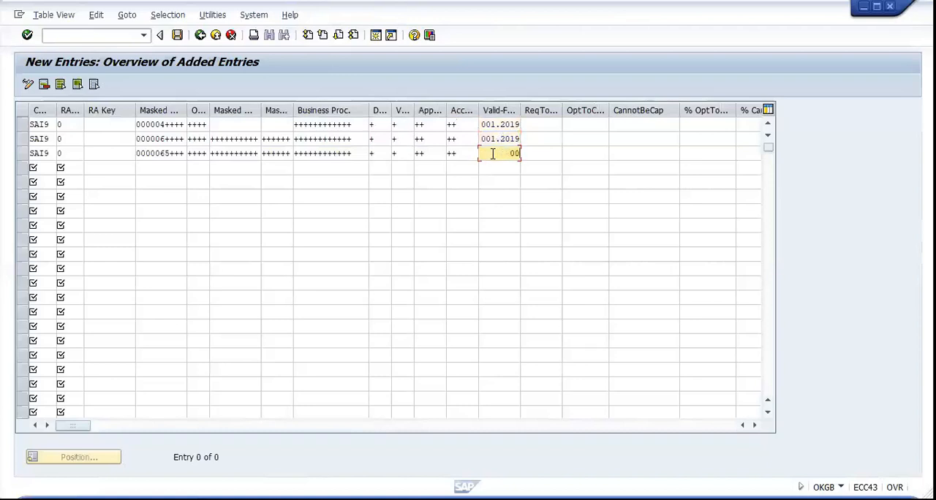
type("1.2019")
Assign option-to-capitalize line IDs MAT, OVH and REV to the first, second and third rows respectively, and try to save the entries
left_click(582, 125)
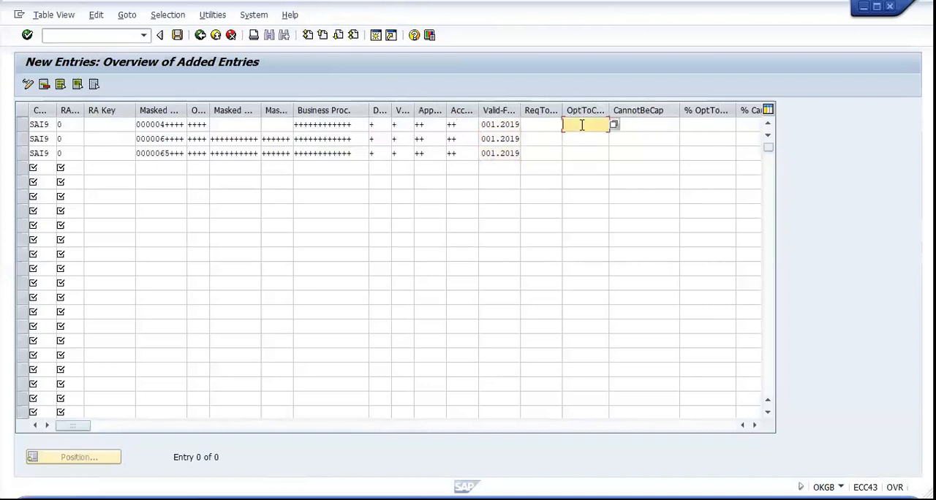
left_click(614, 125)
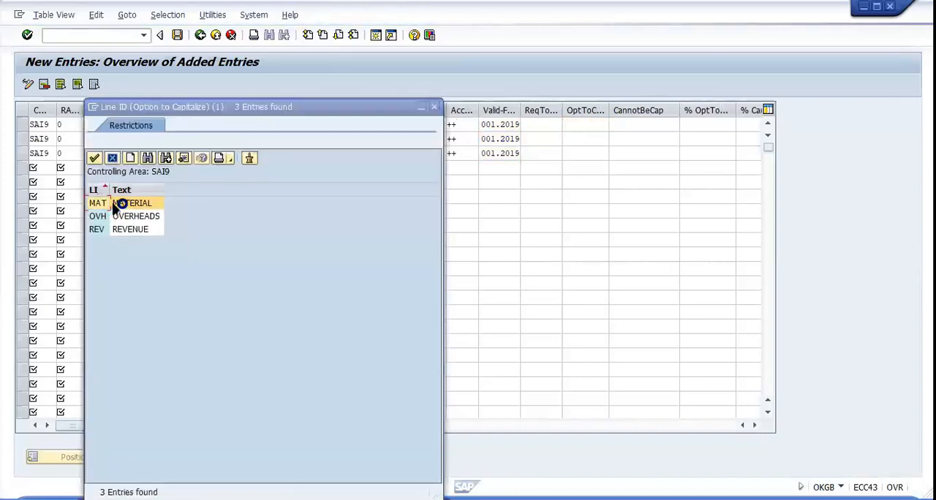
double_click(115, 209)
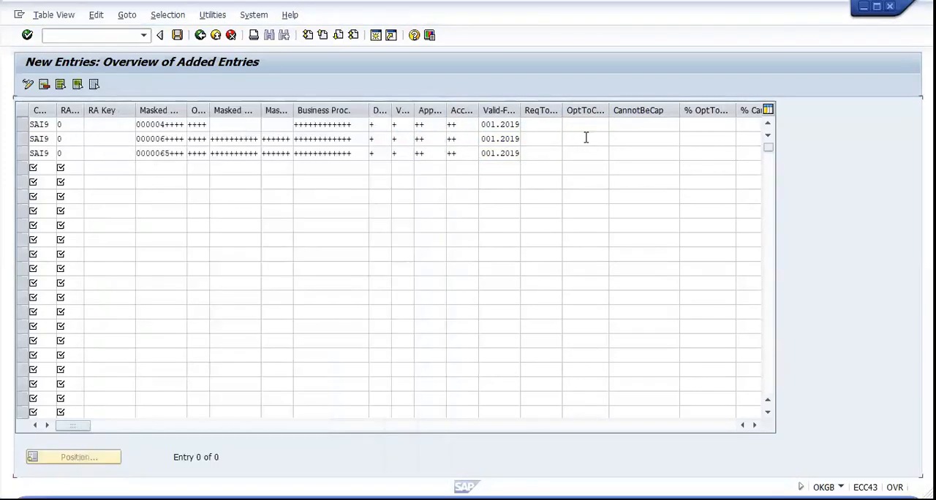
left_click(585, 139)
left_click(614, 141)
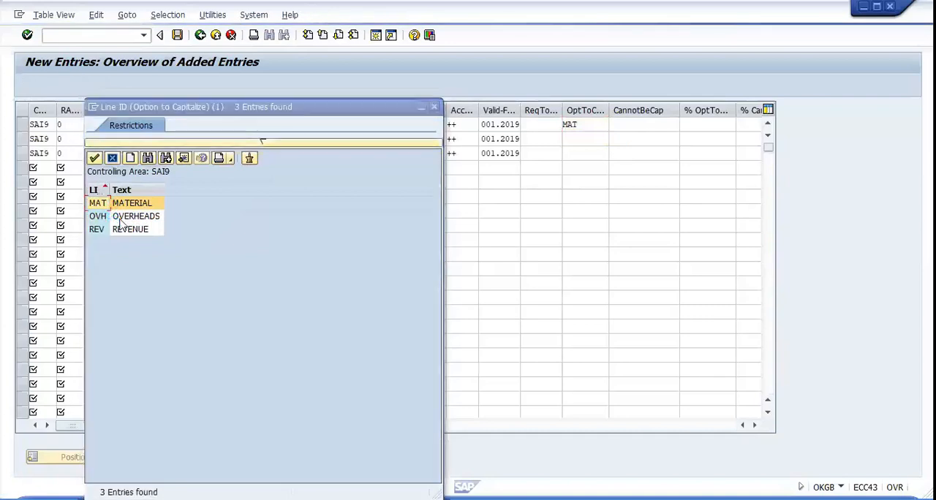
left_click(119, 216)
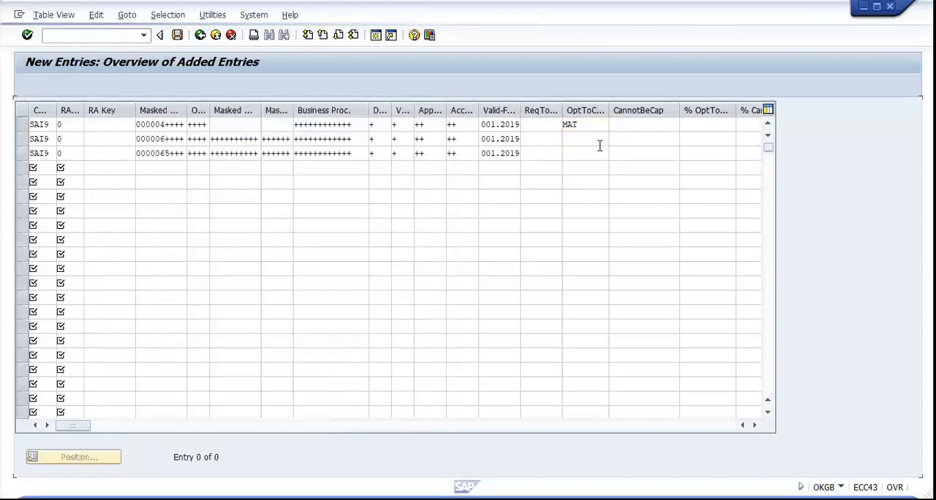
left_click(594, 151)
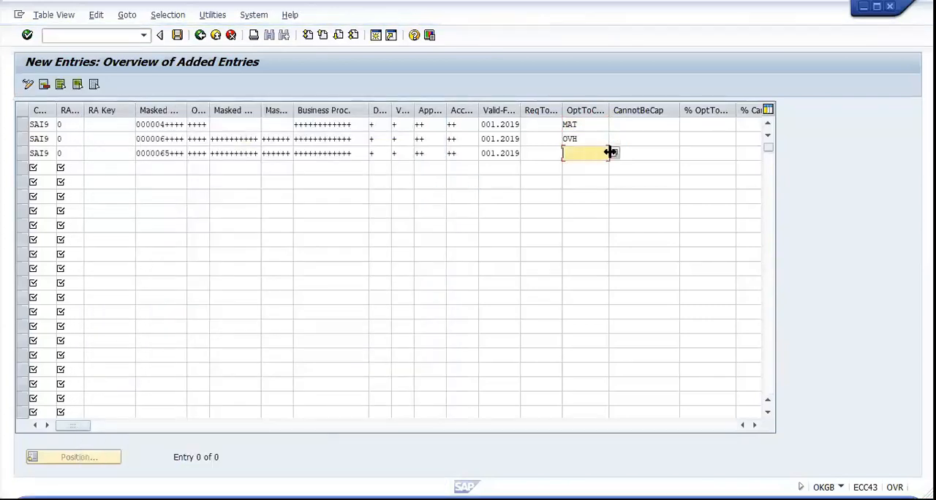
left_click(615, 152)
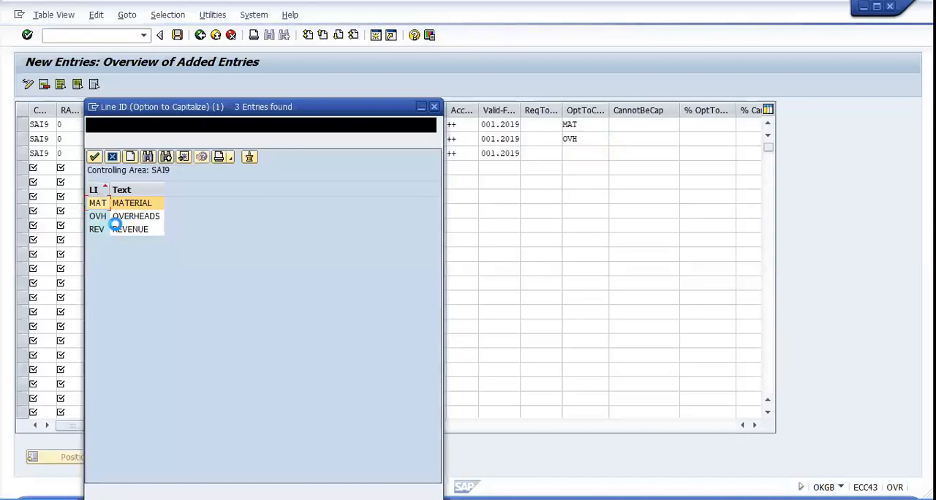
double_click(117, 229)
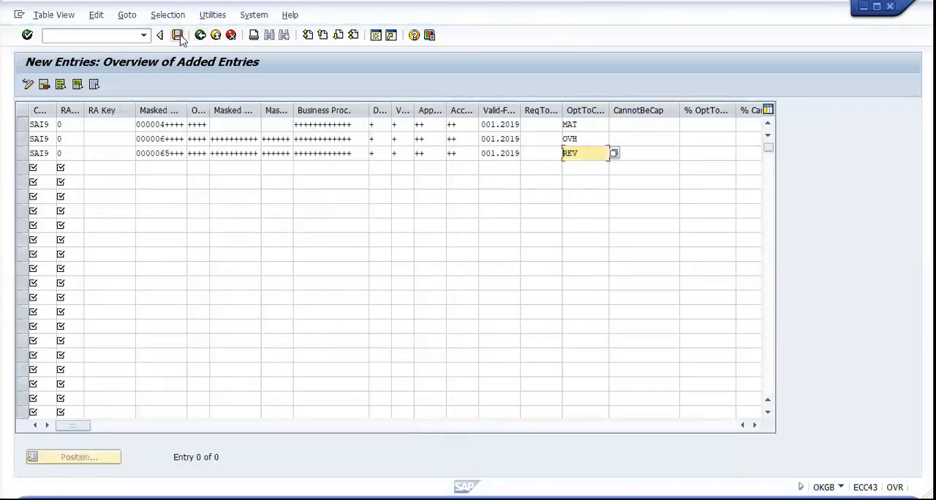
left_click(181, 38)
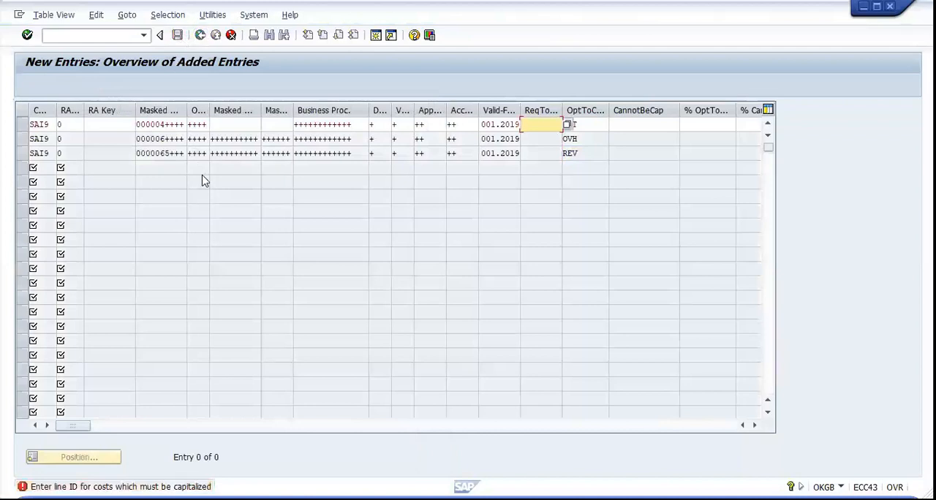
Set the requirement-to-capitalize line ID to MAT in the first assignment row and OVH in the second
left_click(569, 125)
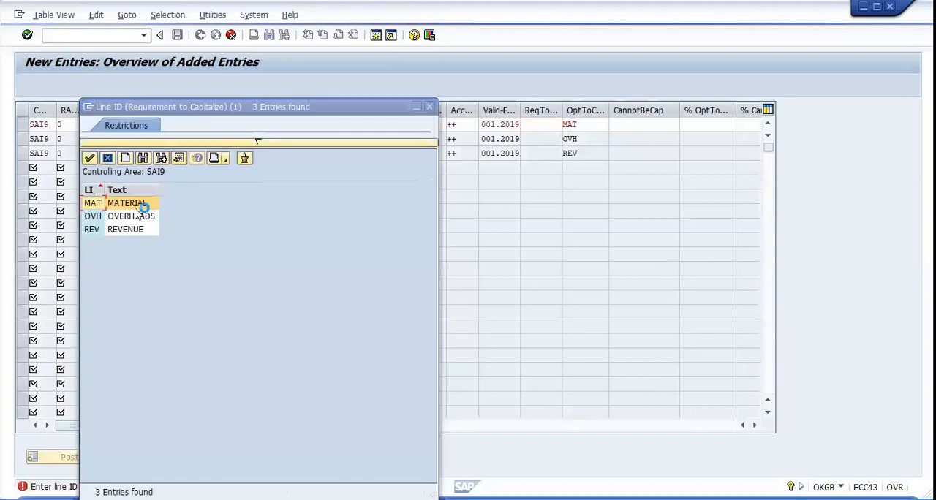
double_click(130, 203)
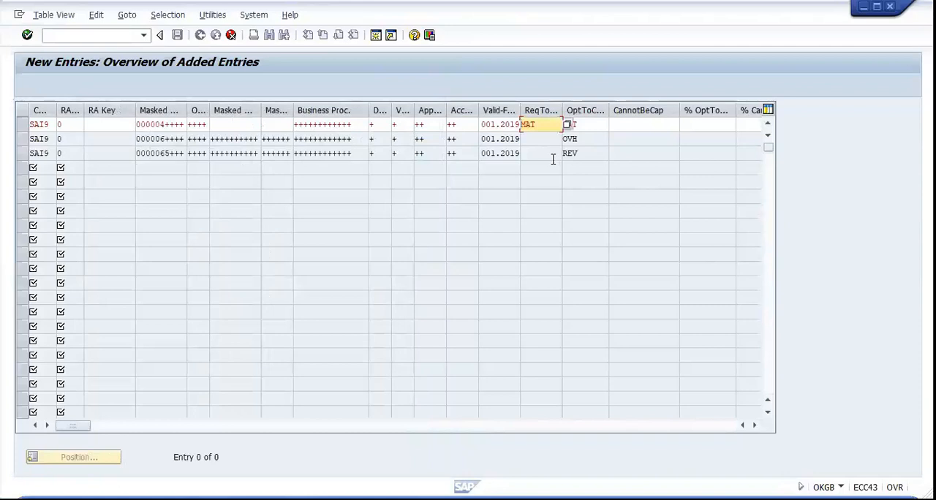
key("Return")
left_click(551, 139)
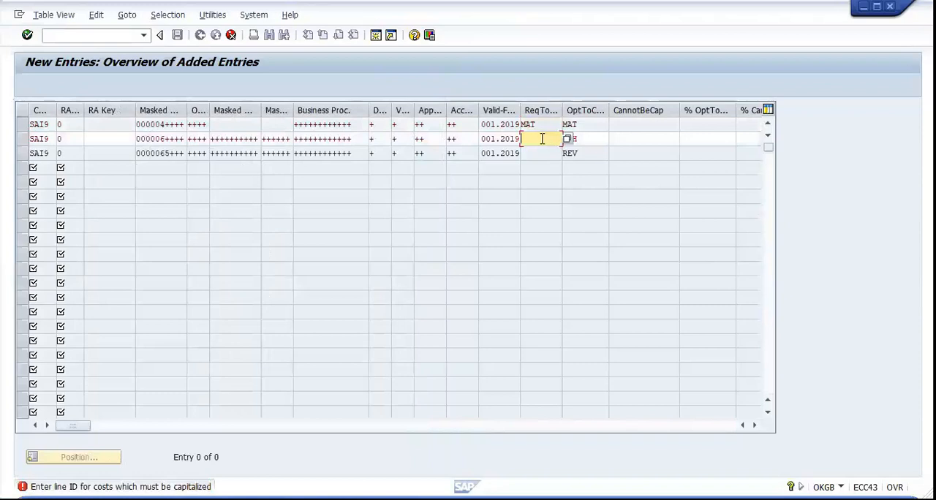
left_click(600, 138)
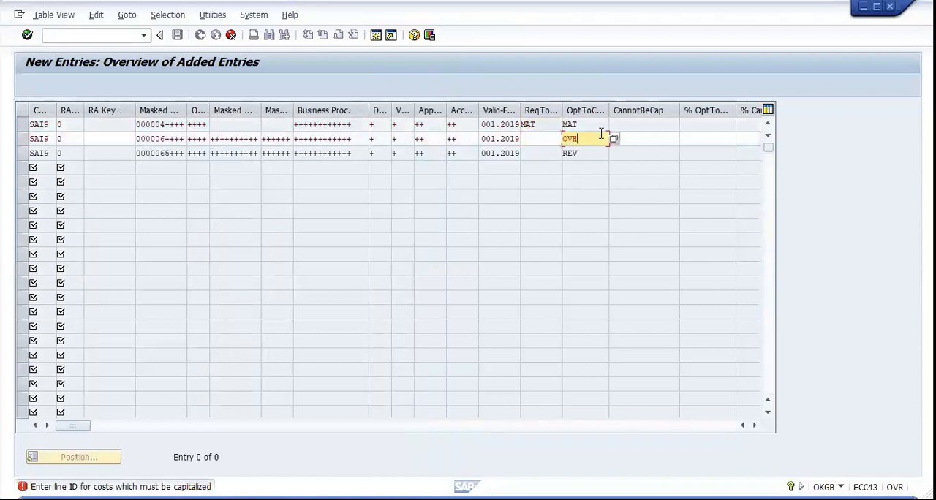
left_click(526, 140)
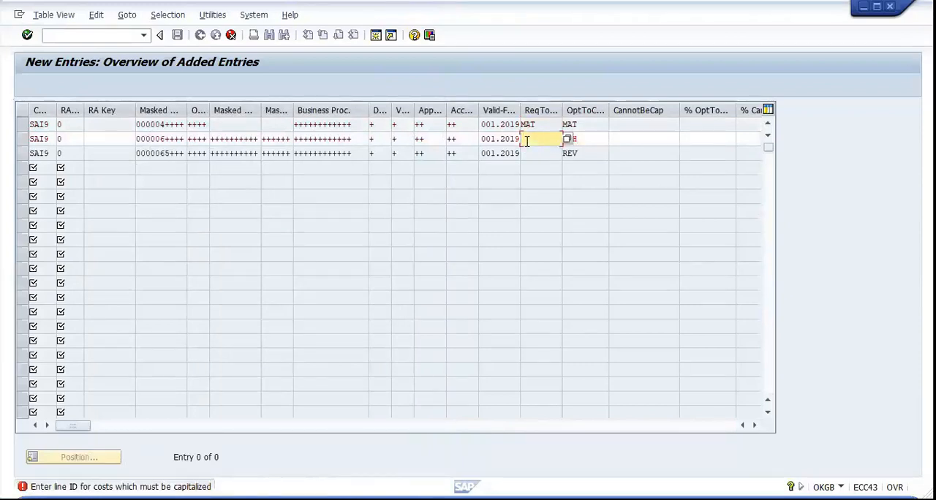
type("C")
type("VH")
key("Return")
Set the third row's requirement-to-capitalize line ID to REV and complete saving the assignment entries
left_click(545, 154)
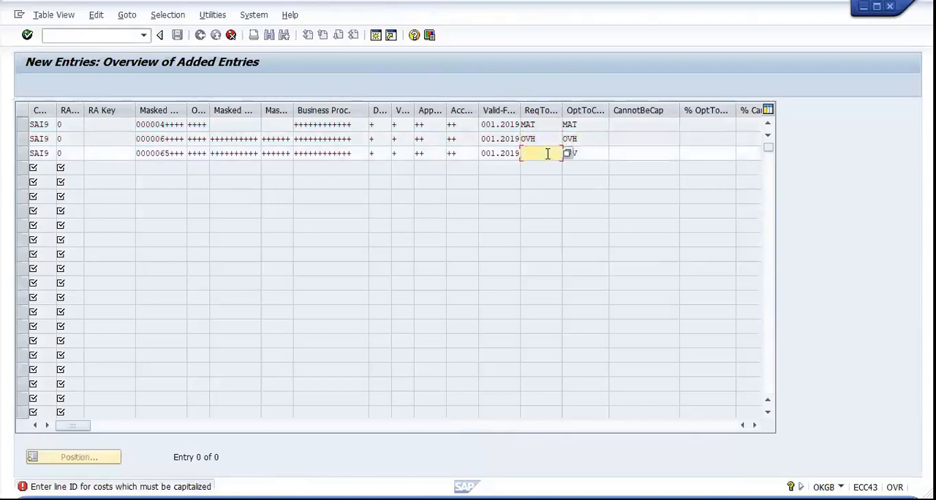
left_click(580, 151)
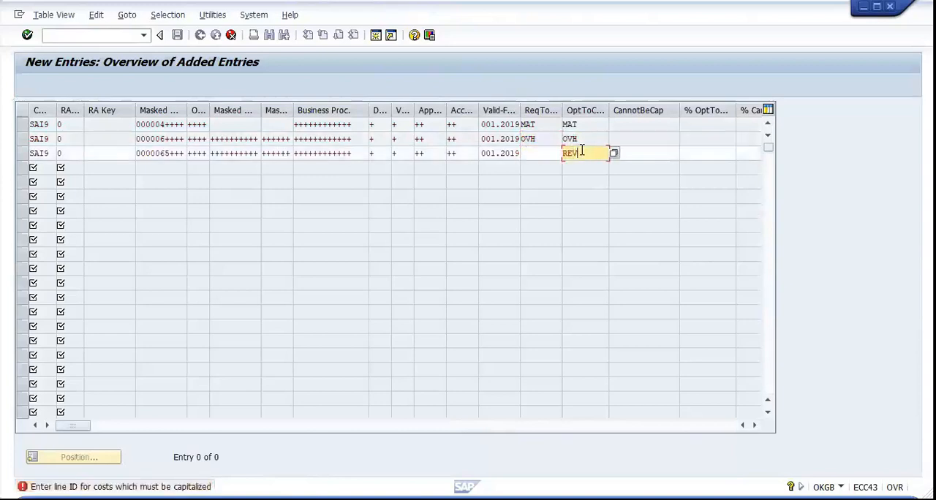
left_click(545, 152)
type("REV")
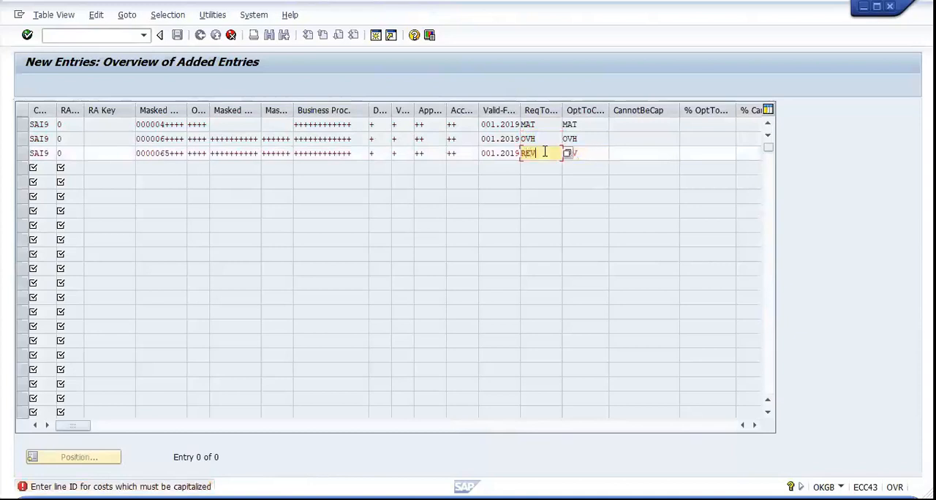
key("Return")
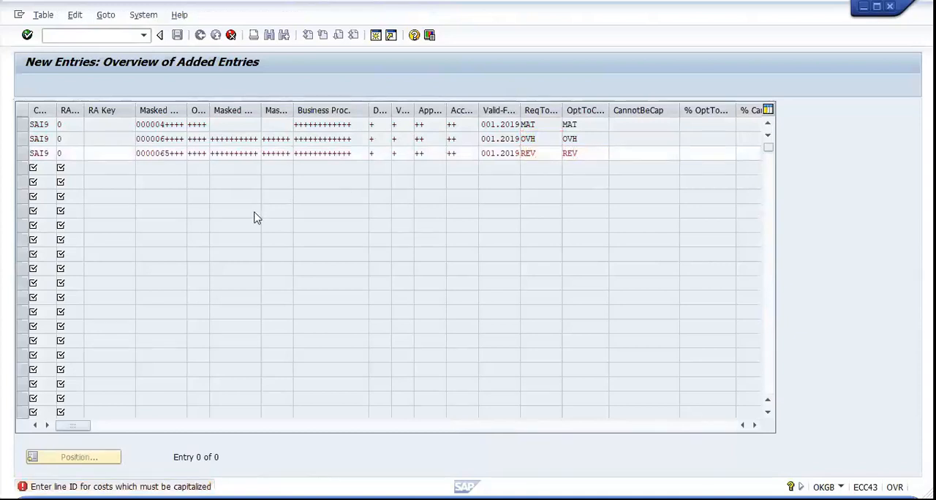
left_click(207, 232)
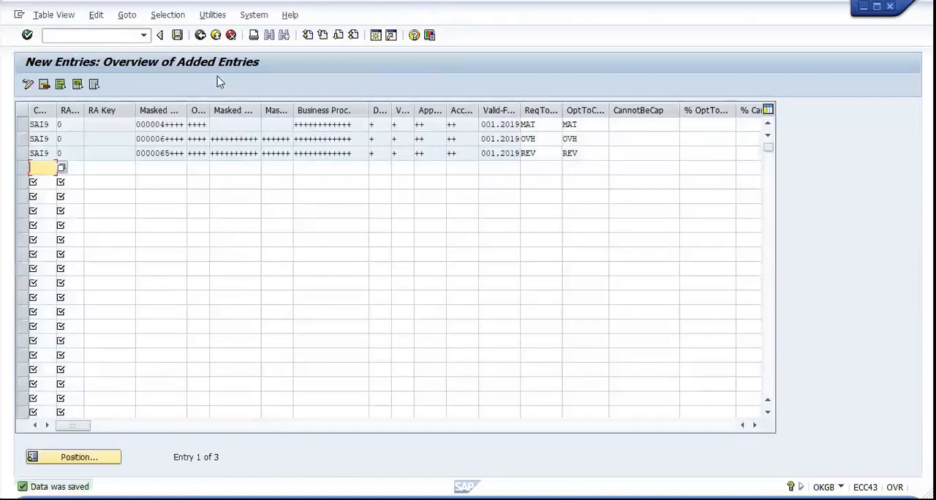
Return to the implementation guide and review the posting rules for settling work in process, leaving them without changes
left_click(202, 38)
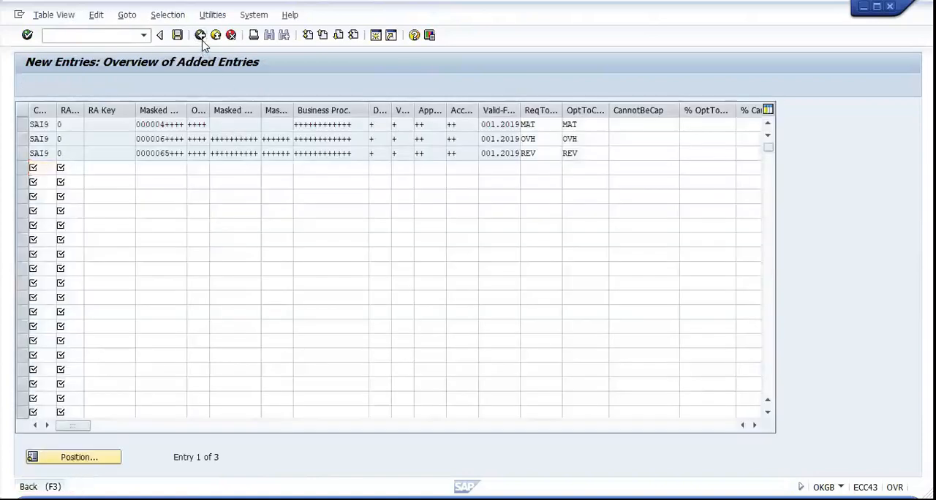
left_click(200, 37)
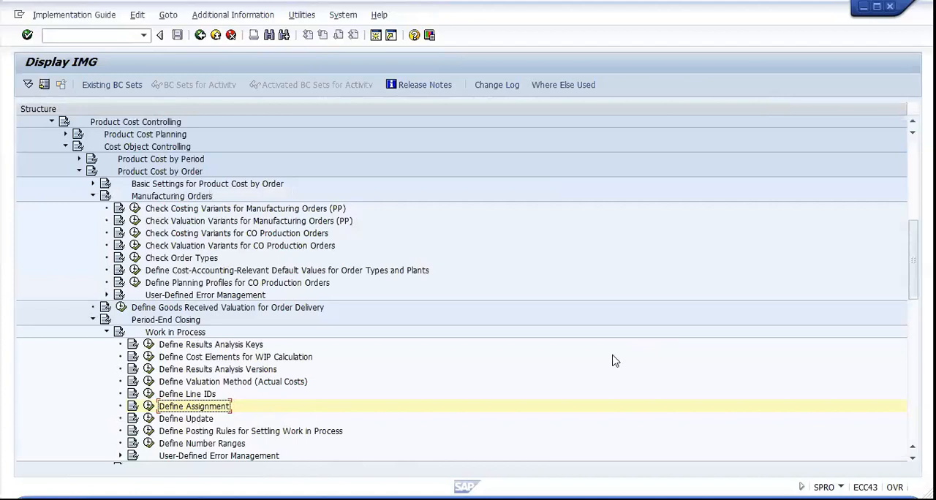
left_click(150, 432)
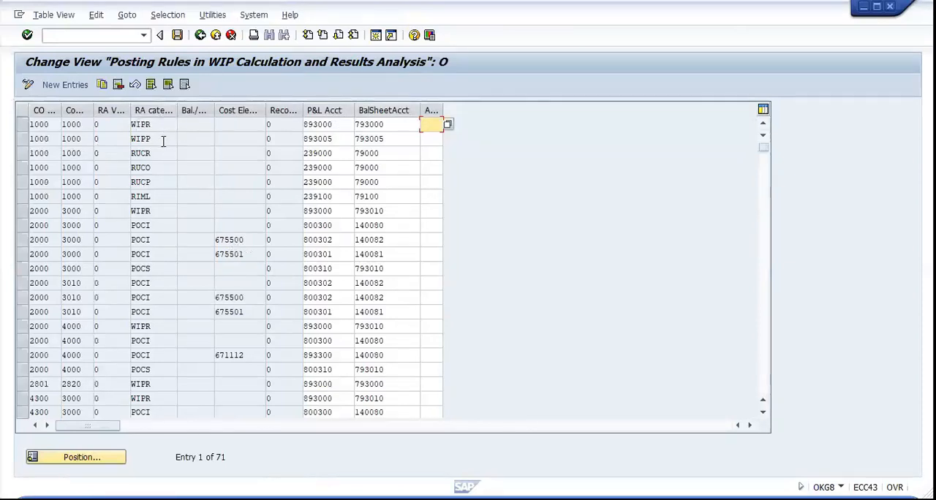
left_click(200, 36)
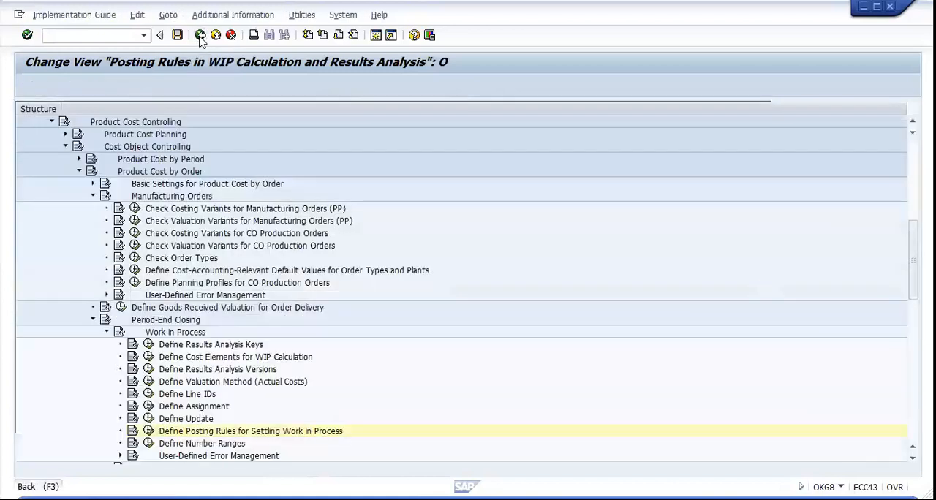